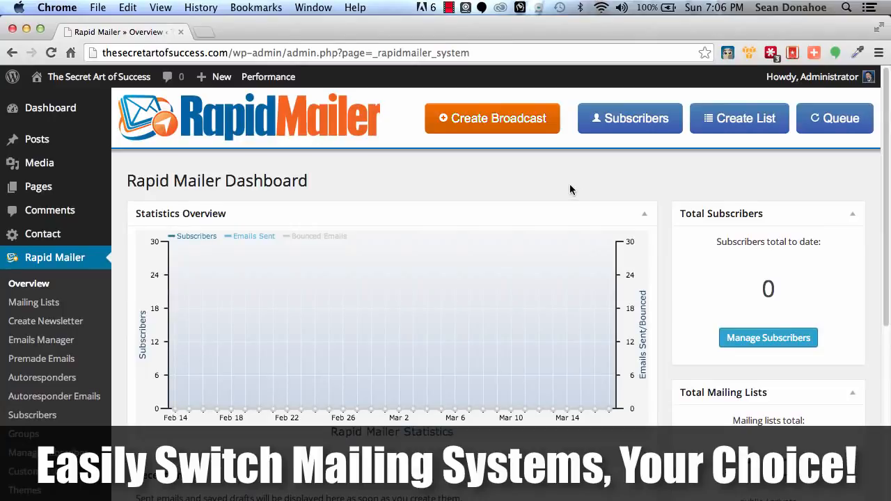
# Examine the Rapid Mailer dashboard's statistics, subscriber, mailing list and email totals, and its available sections
pyautogui.scroll(-5, 511, 204)
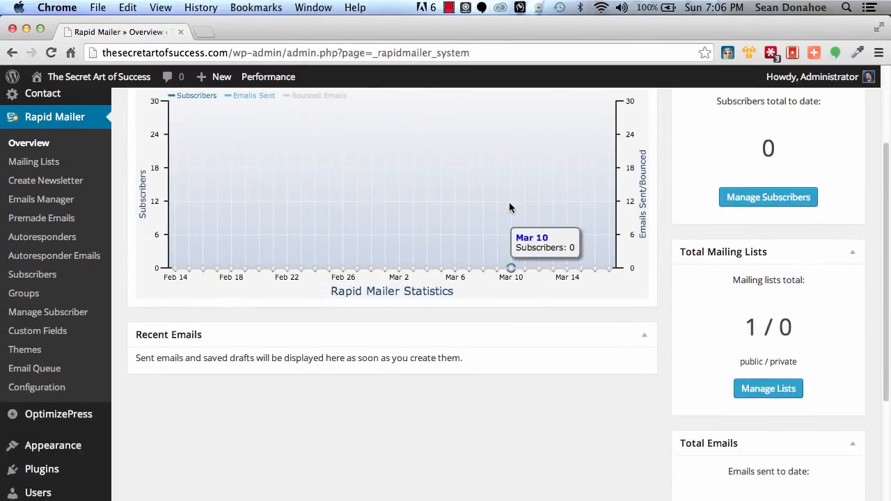
pyautogui.scroll(5, 509, 202)
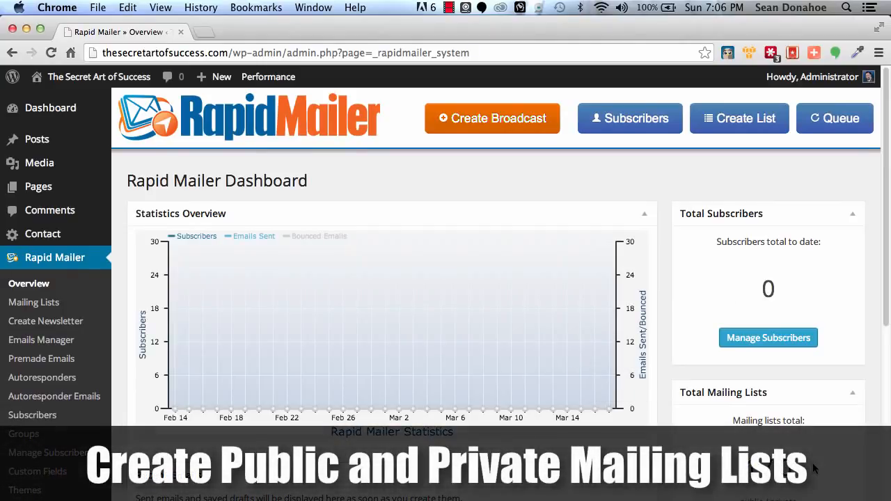
pyautogui.scroll(-5, 811, 467)
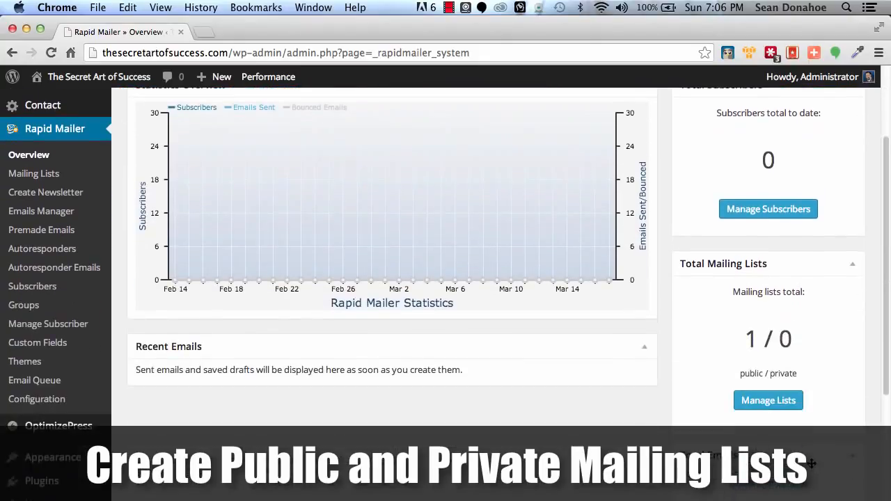
pyautogui.scroll(-9, 811, 462)
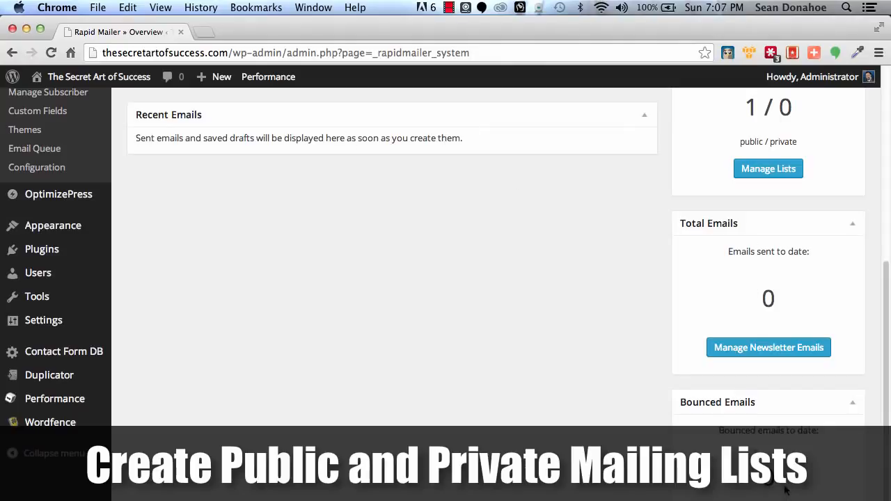
pyautogui.scroll(15, 541, 294)
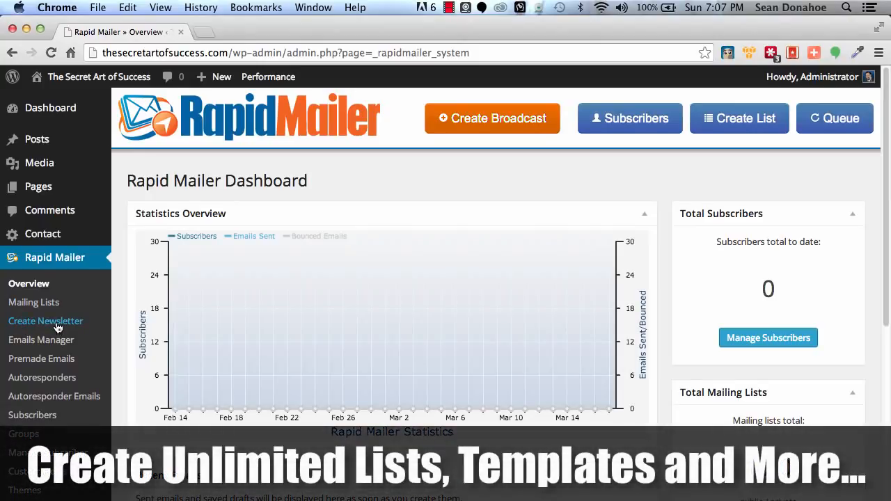
pyautogui.scroll(-1, 57, 326)
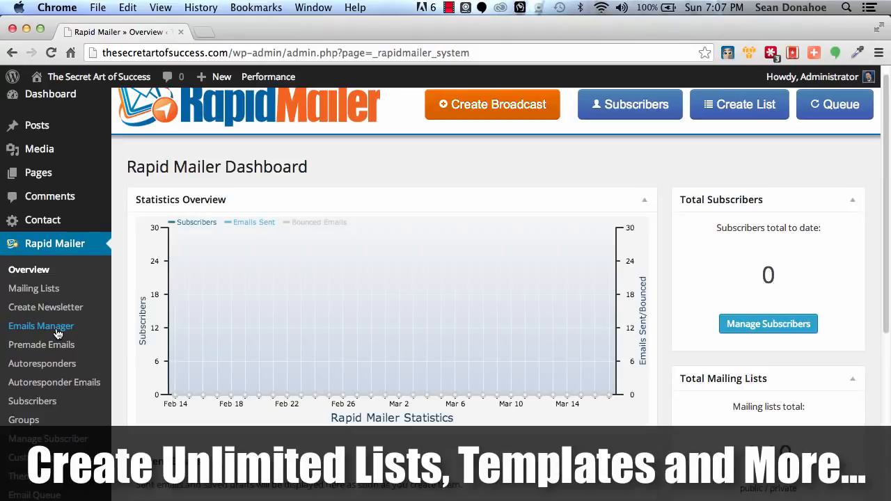
pyautogui.scroll(-2, 58, 335)
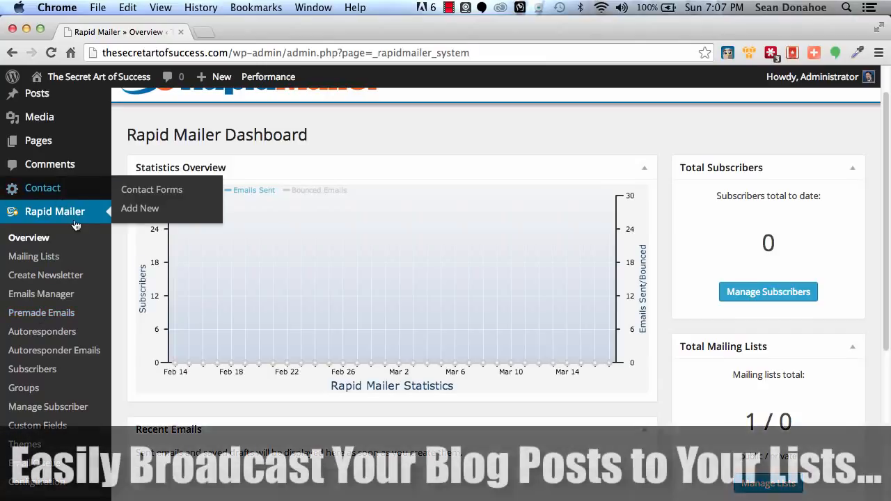
# Open the form for adding a new blog post in a separate tab and examine its Send as Newsletter options
pyautogui.moveTo(46, 92)
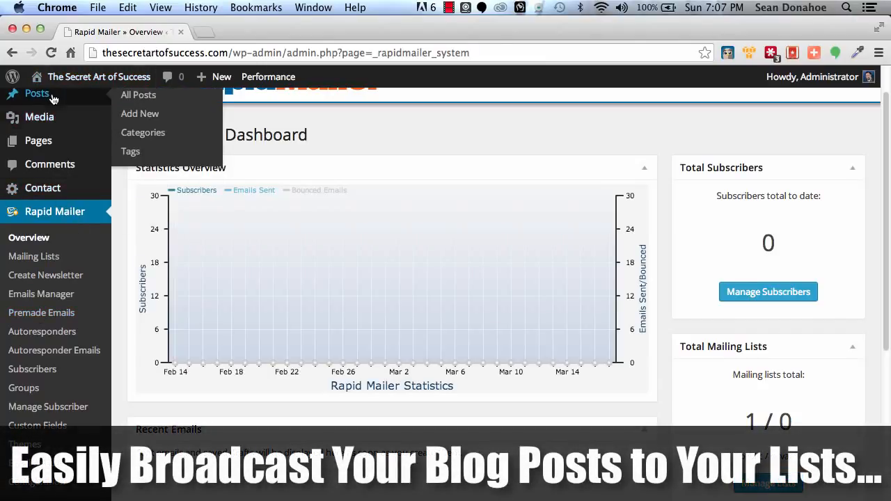
pyautogui.rightClick(138, 106)
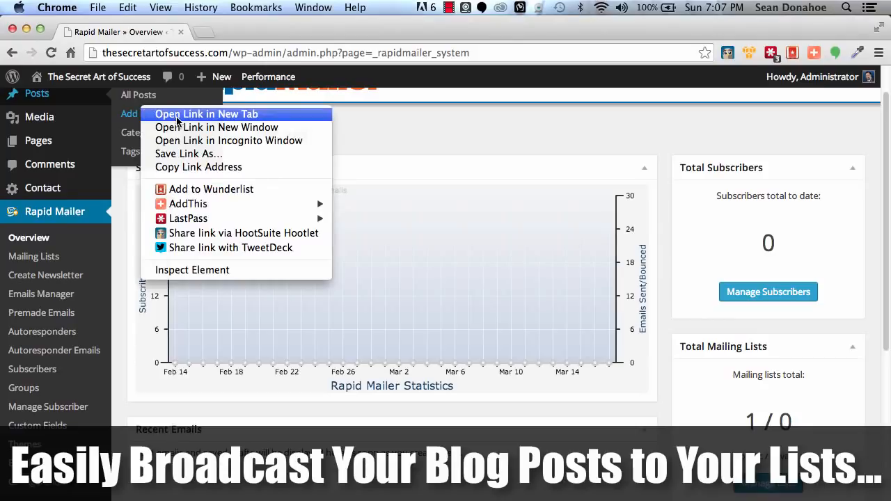
pyautogui.click(171, 115)
pyautogui.click(230, 35)
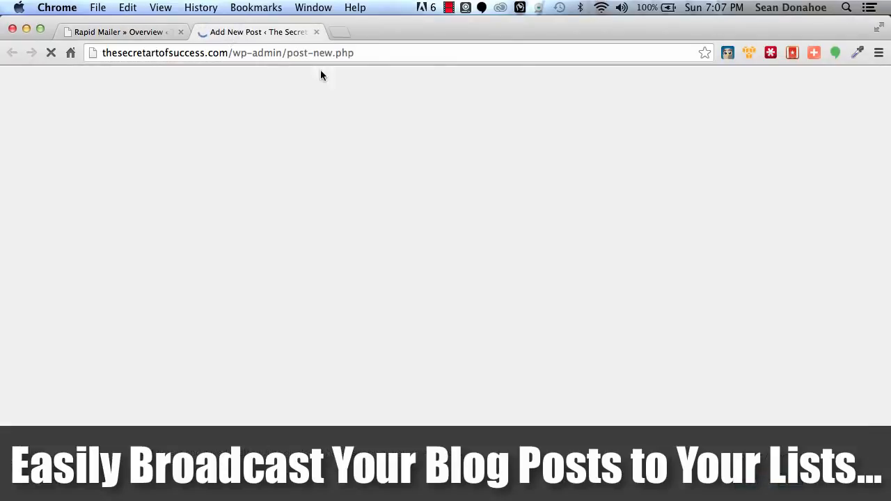
pyautogui.scroll(-15, 390, 342)
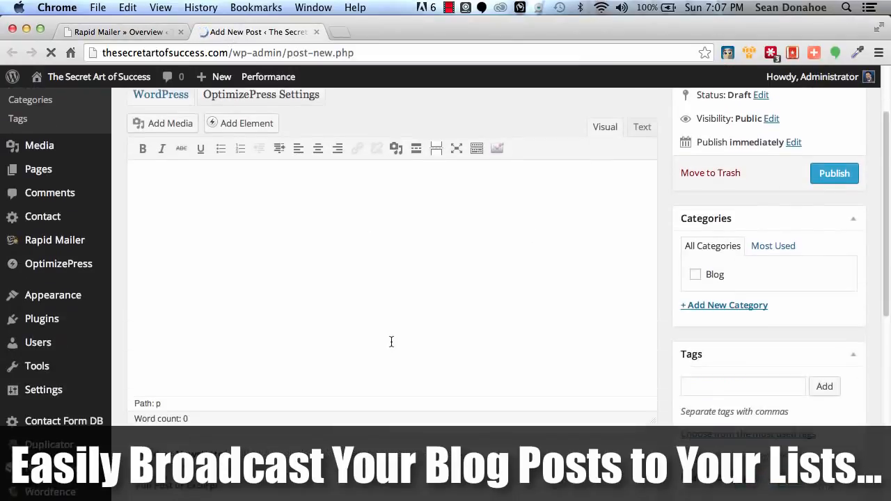
pyautogui.scroll(10, 390, 340)
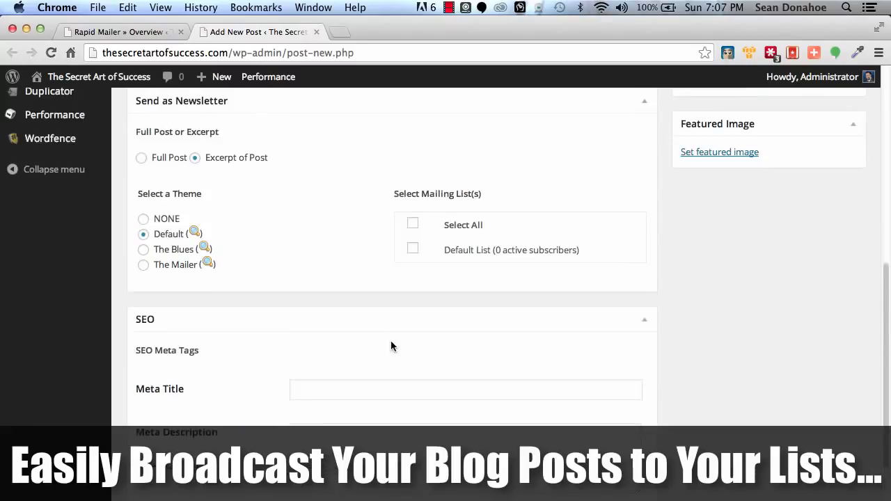
pyautogui.scroll(-6, 390, 340)
pyautogui.scroll(2, 391, 346)
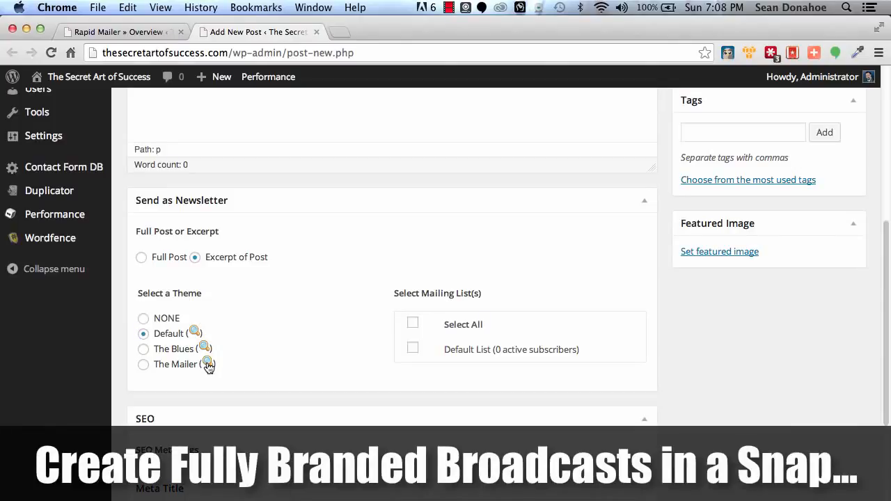
# Preview The Blues newsletter theme through to its footer and close the preview
pyautogui.click(205, 349)
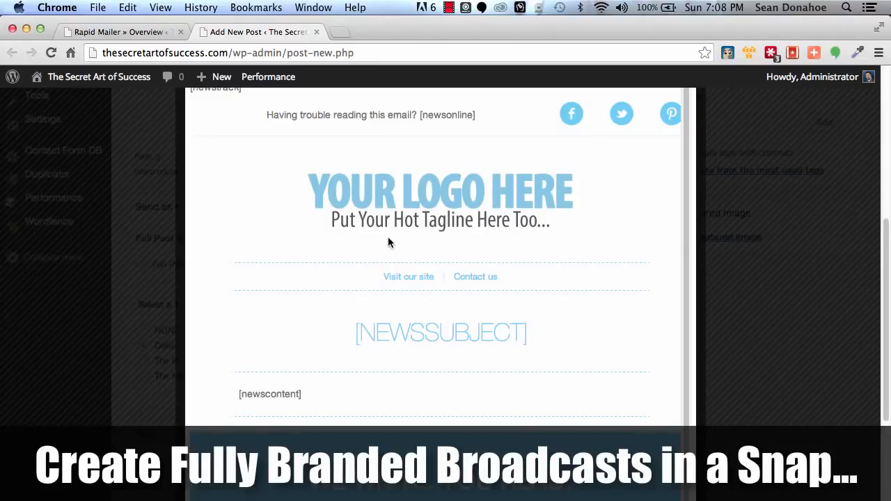
pyautogui.scroll(-15, 388, 237)
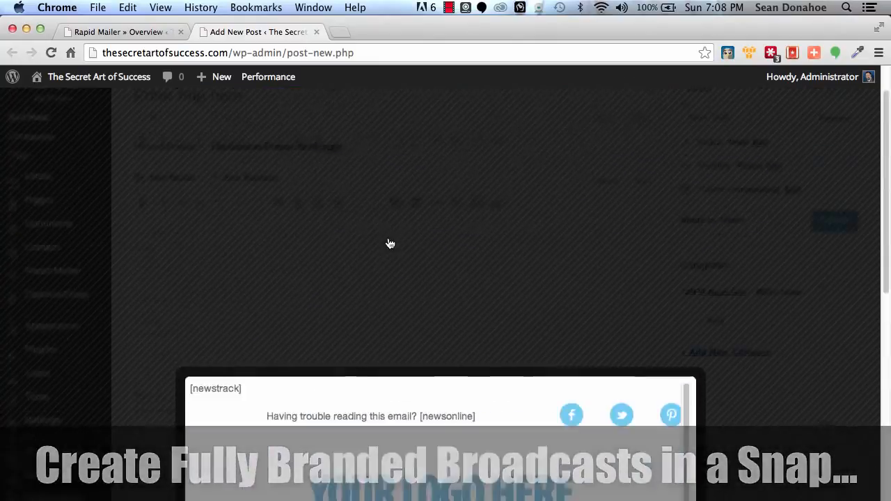
pyautogui.scroll(-5, 387, 237)
pyautogui.scroll(5, 638, 149)
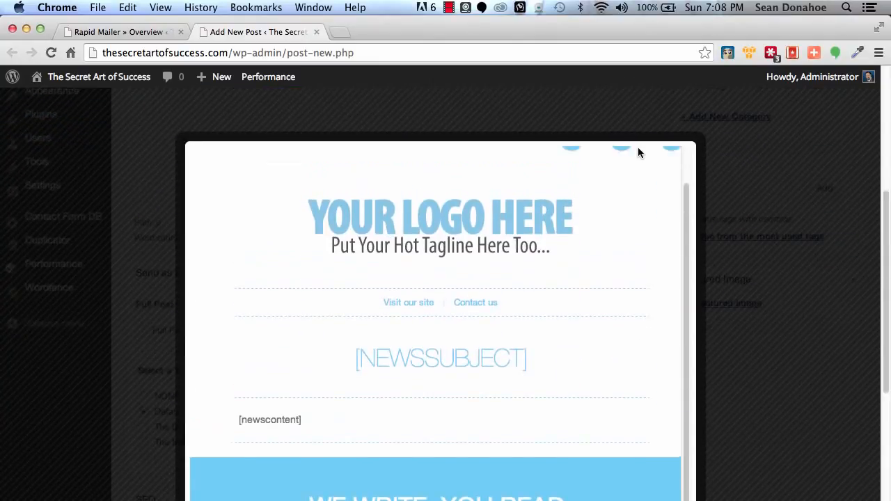
pyautogui.scroll(-2, 720, 269)
pyautogui.scroll(-5, 718, 269)
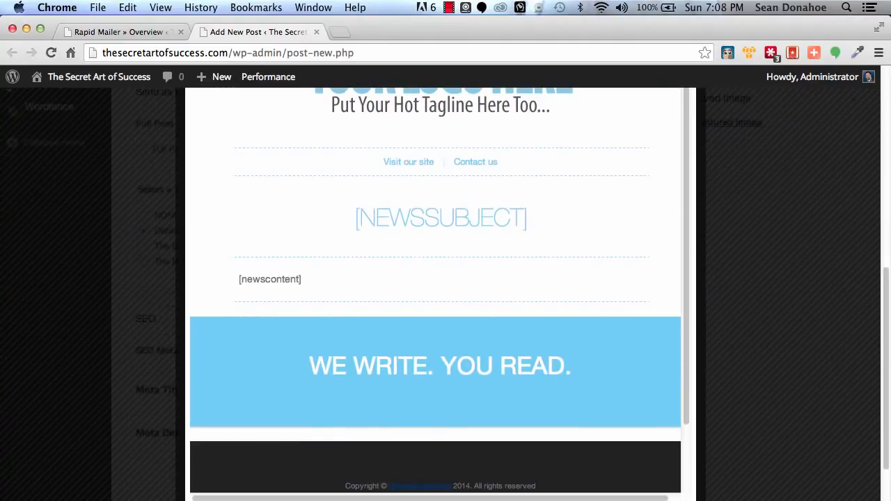
pyautogui.click(686, 496)
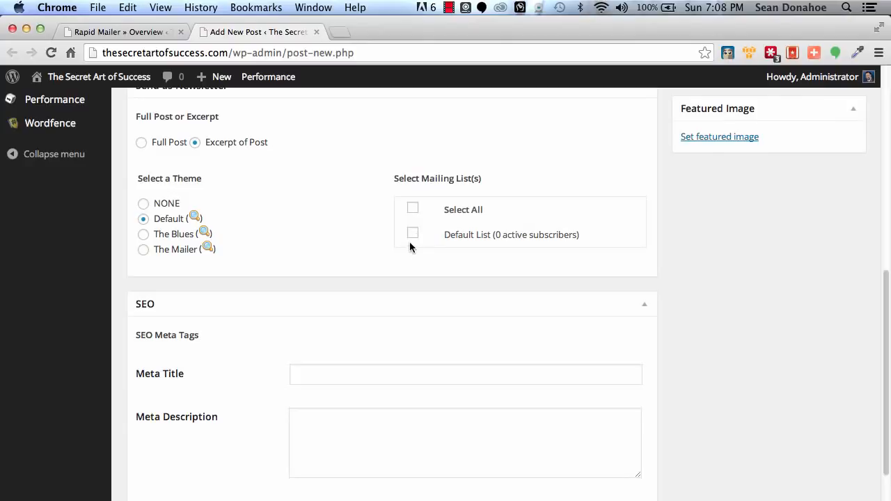
# Go to Rapid Mailer's autoresponder management page and start adding a new autoresponder
pyautogui.scroll(4, 335, 224)
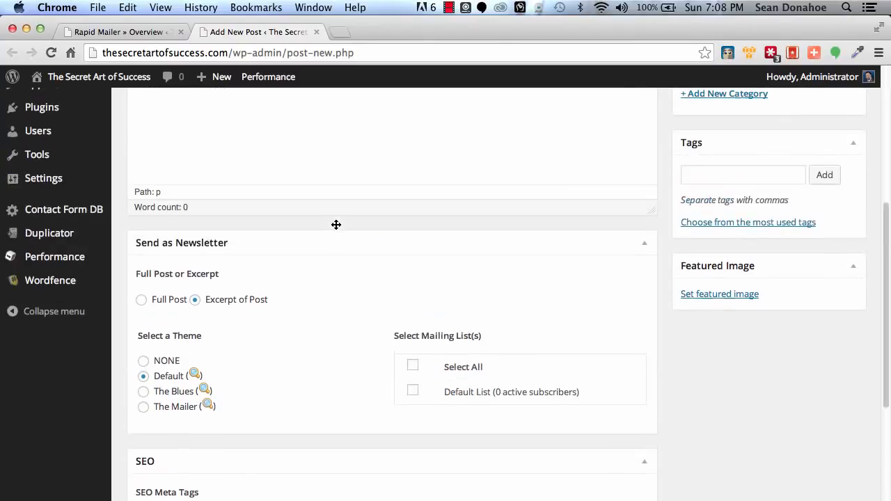
pyautogui.scroll(8, 750, 410)
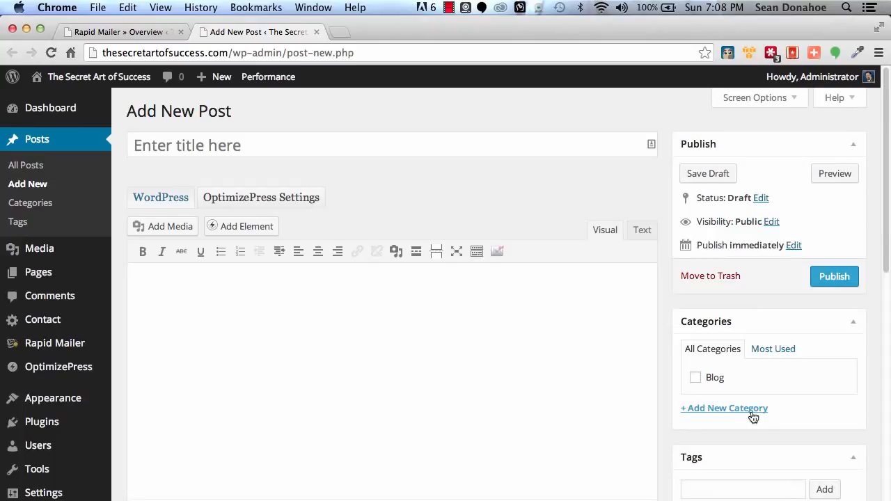
pyautogui.scroll(-10, 751, 415)
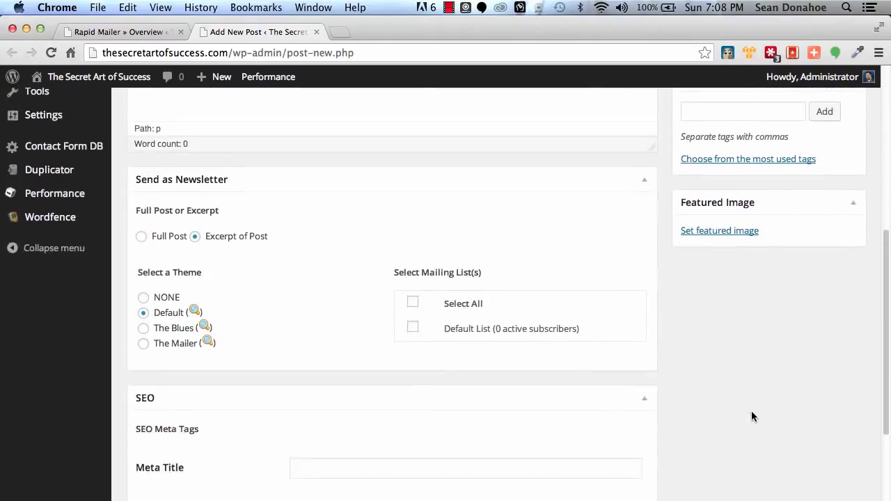
pyautogui.scroll(10, 752, 416)
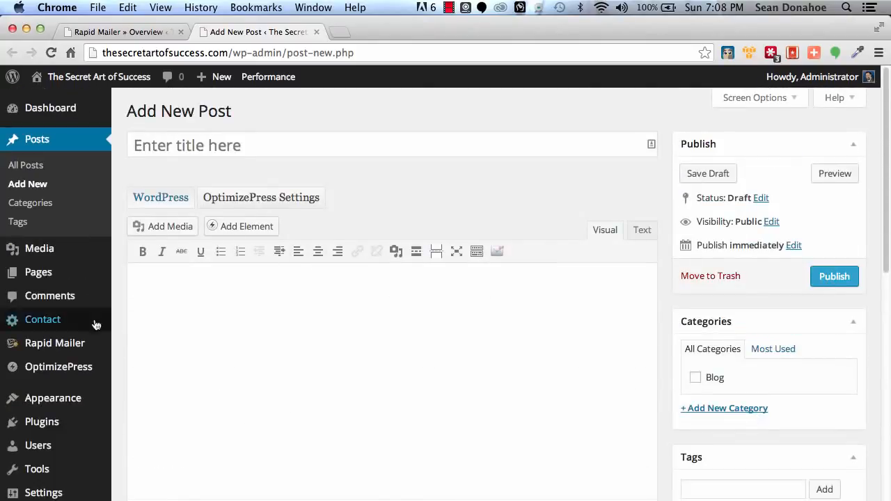
pyautogui.moveTo(32, 341)
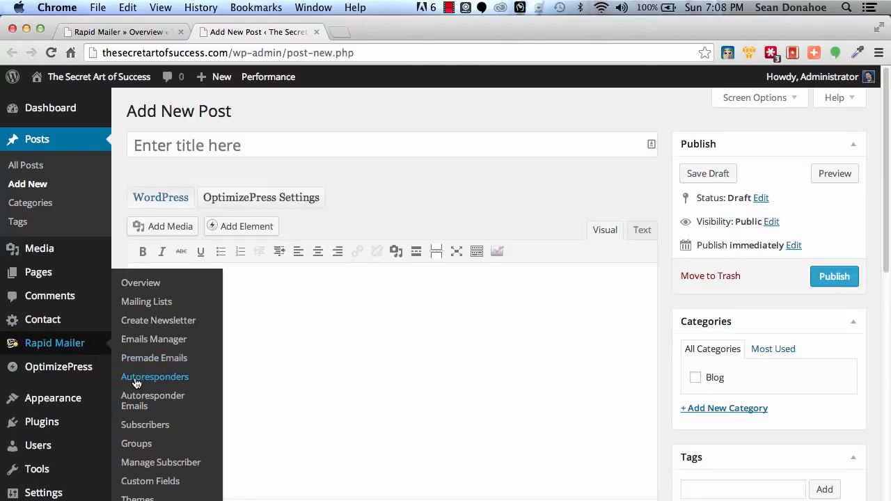
pyautogui.click(37, 341)
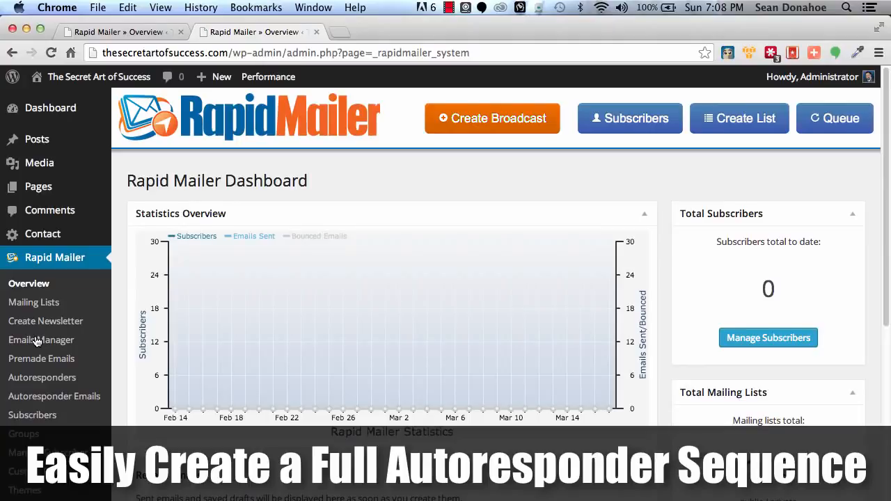
pyautogui.scroll(-3, 37, 341)
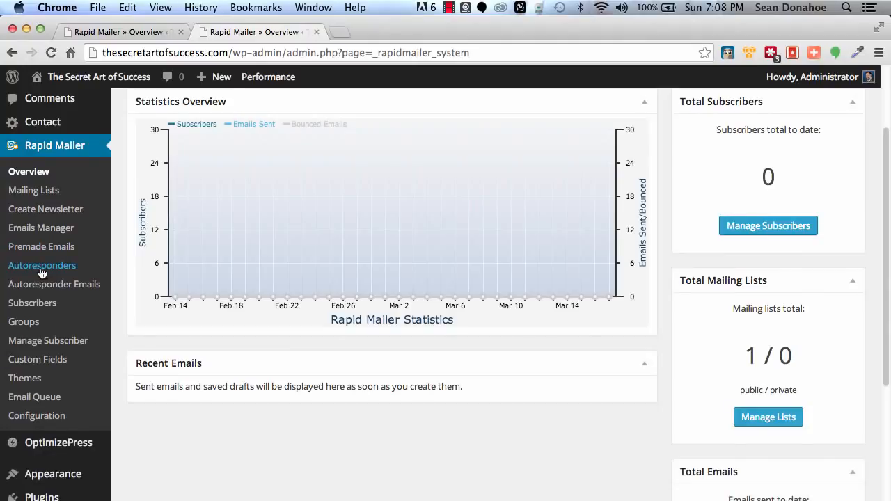
pyautogui.click(40, 270)
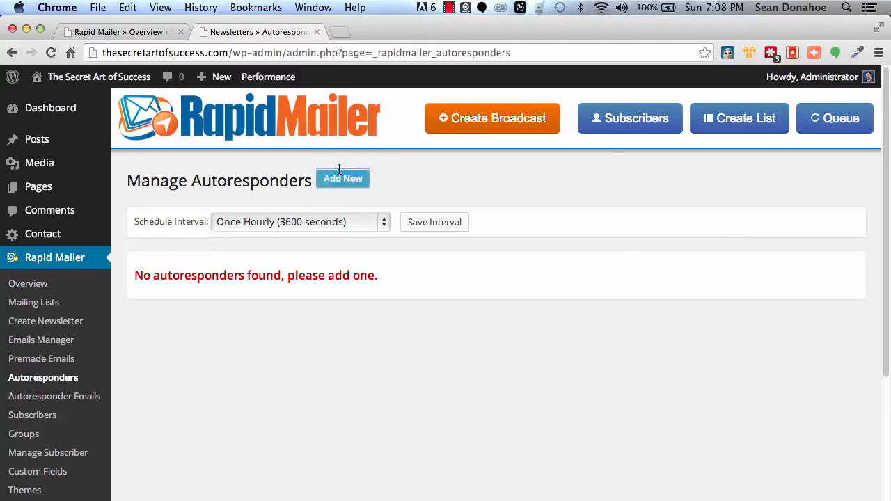
pyautogui.click(351, 185)
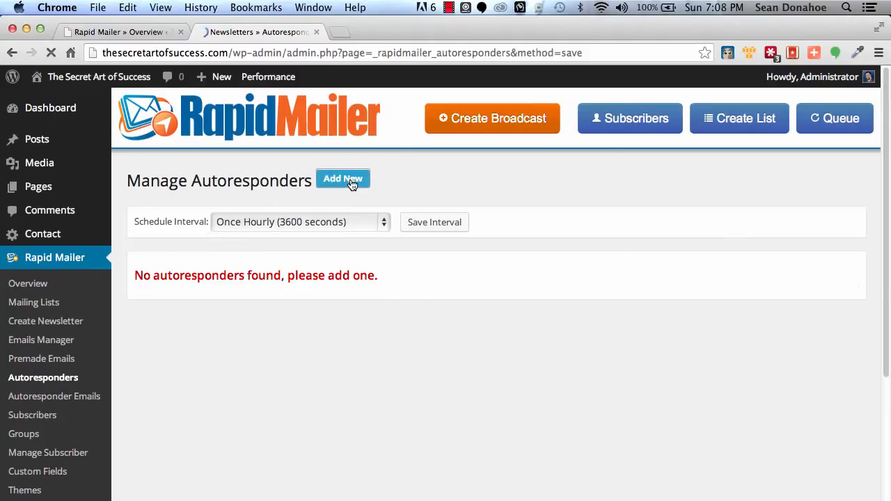
# Name the autoresponder IMSC Sign Up, assign it to the Default List, and apply it to existing subscribers
pyautogui.scroll(-1, 240, 238)
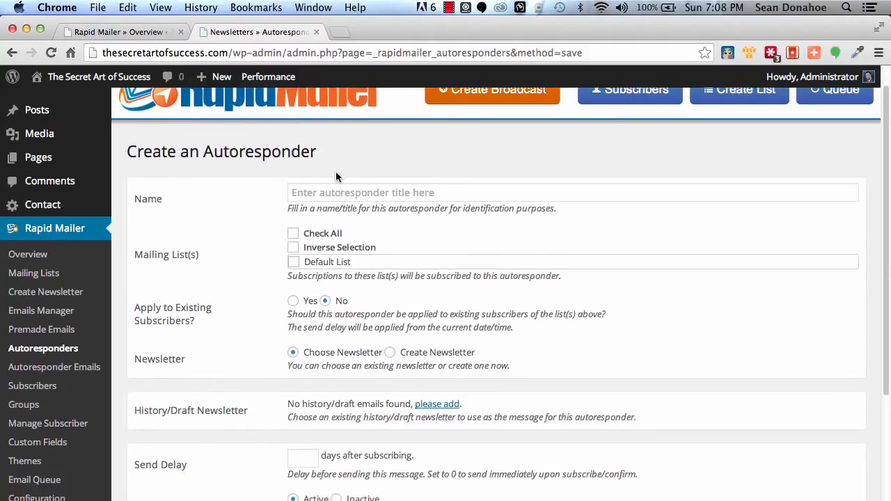
pyautogui.click(334, 190)
pyautogui.write('IMS')
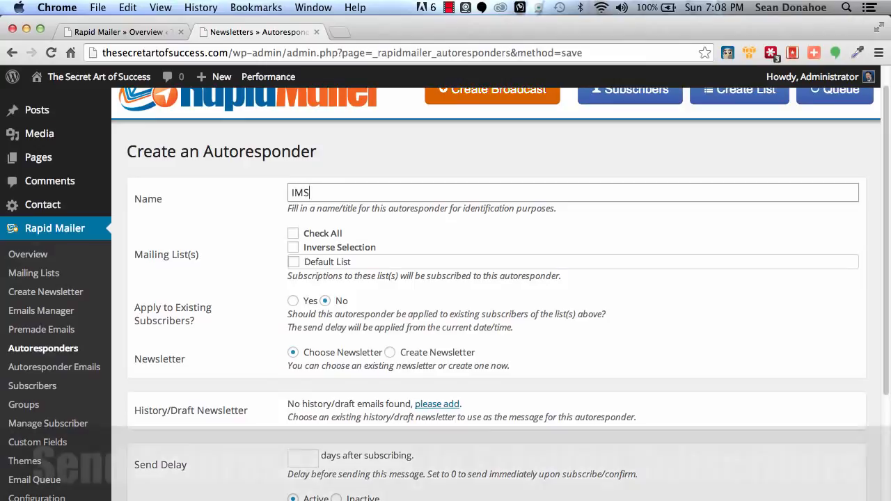
pyautogui.write('C Sign Up')
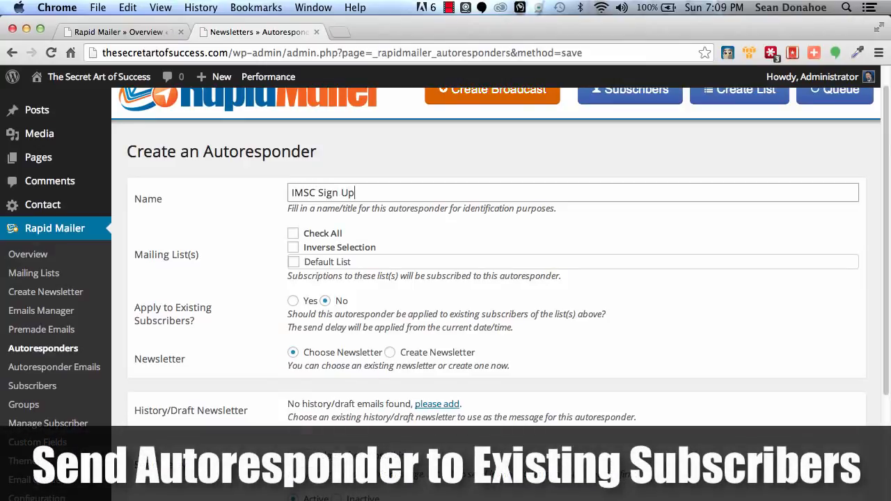
pyautogui.click(293, 261)
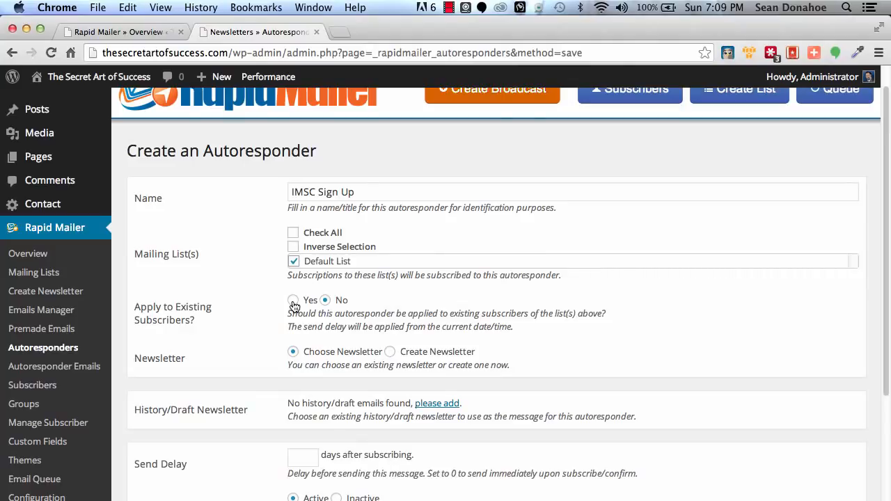
pyautogui.click(293, 300)
# Set the autoresponder's newsletter source to Create Newsletter and look through the shortcodes available for its content
pyautogui.scroll(-3, 249, 312)
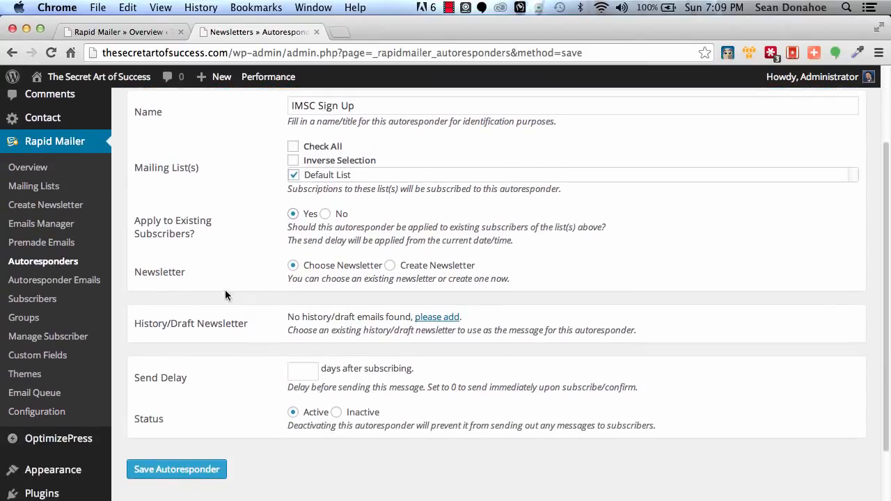
pyautogui.click(389, 265)
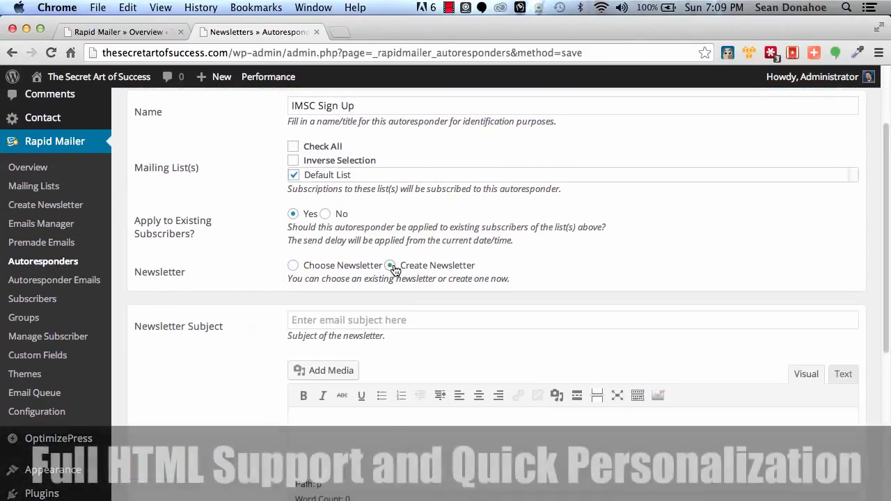
pyautogui.scroll(-5, 449, 342)
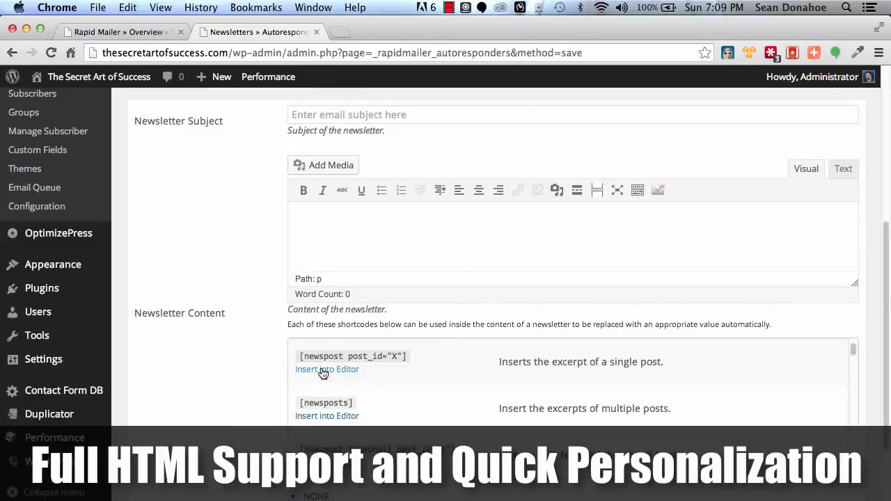
pyautogui.scroll(-4, 533, 405)
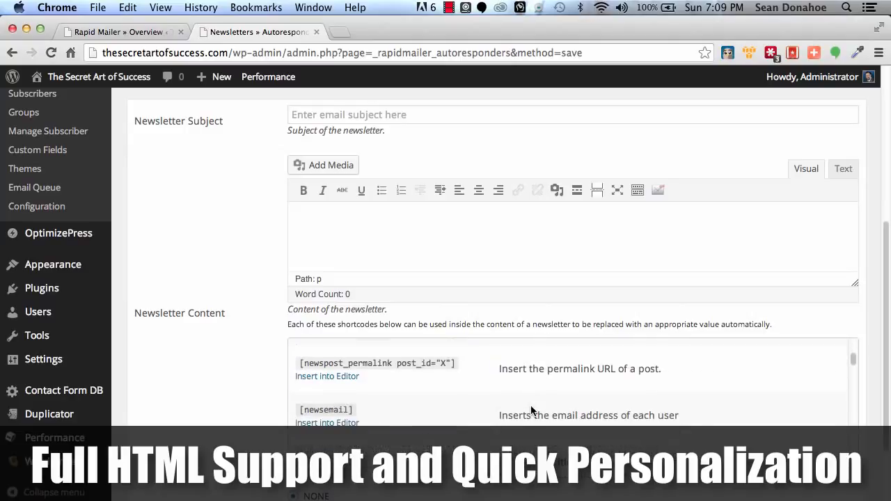
# Look through the rest of the newsletter shortcodes list, including the unsubscribe, tracking, custom field, company profile and social media shortcodes
pyautogui.scroll(-2, 531, 411)
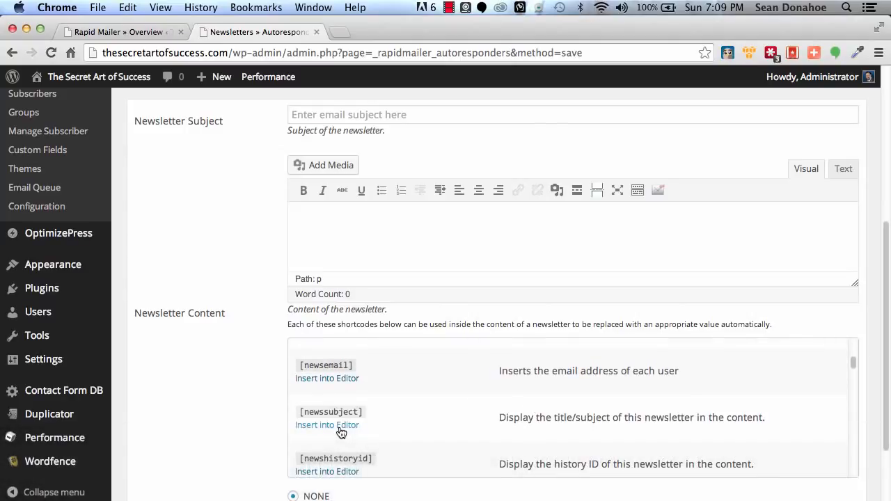
pyautogui.scroll(-5, 502, 432)
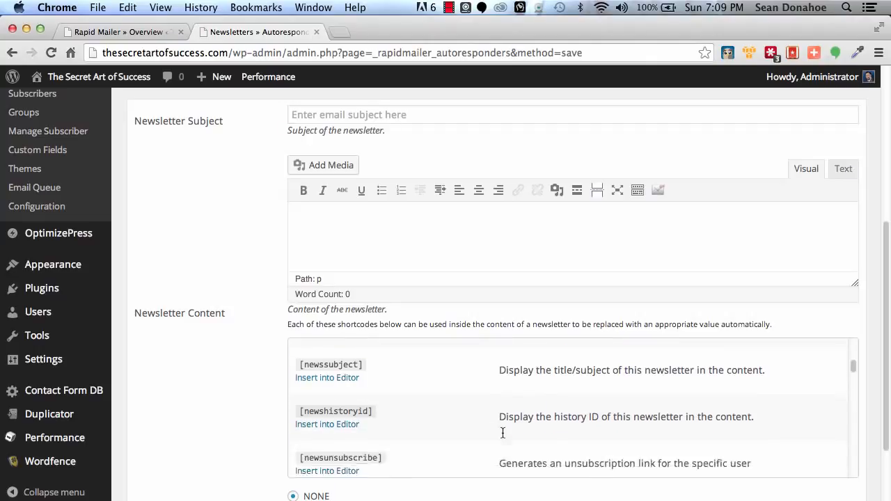
pyautogui.scroll(-10, 503, 436)
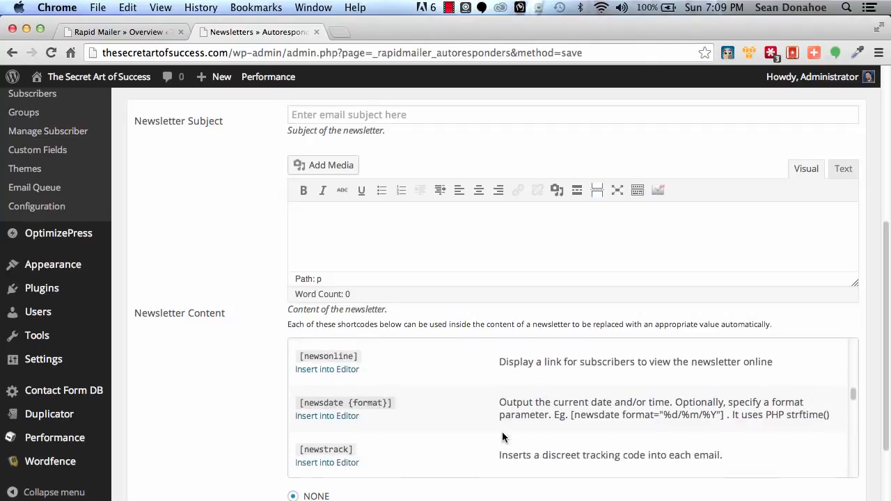
pyautogui.scroll(-8, 501, 431)
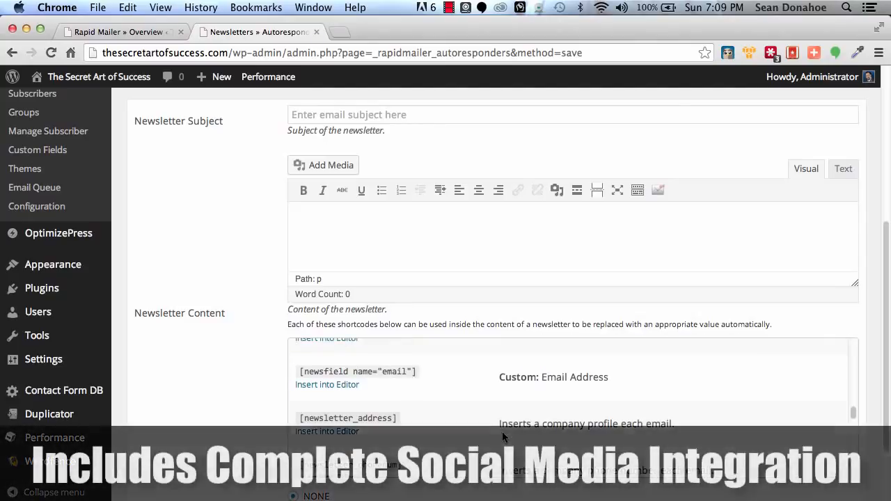
pyautogui.scroll(-4, 502, 433)
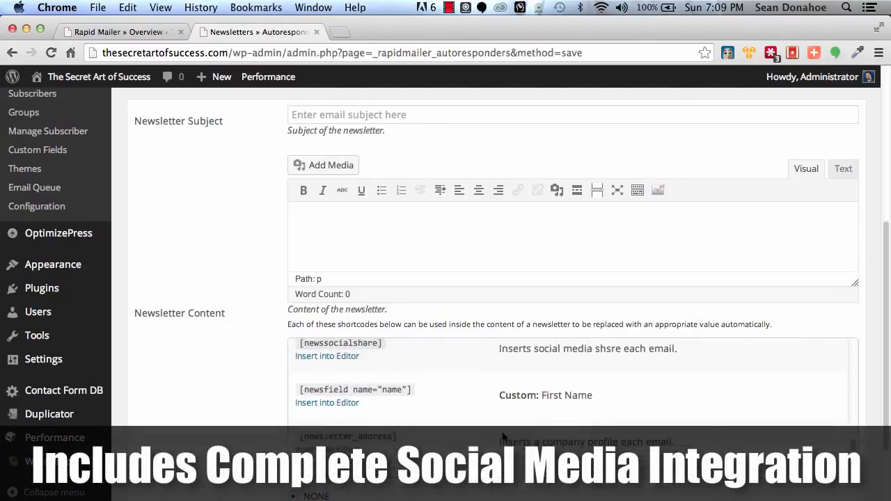
pyautogui.scroll(-1, 504, 436)
pyautogui.scroll(15, 502, 434)
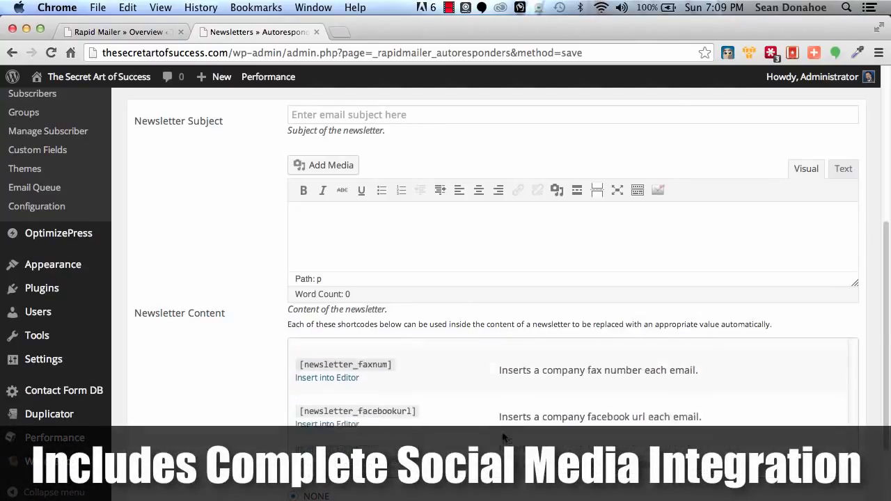
pyautogui.scroll(-5, 529, 443)
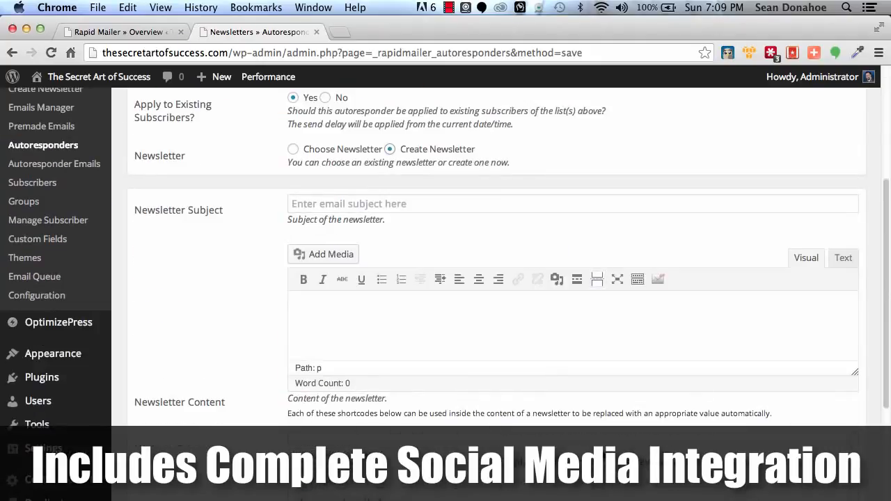
# Set the autoresponder's send delay to 0 days after subscribing
pyautogui.scroll(-3, 278, 437)
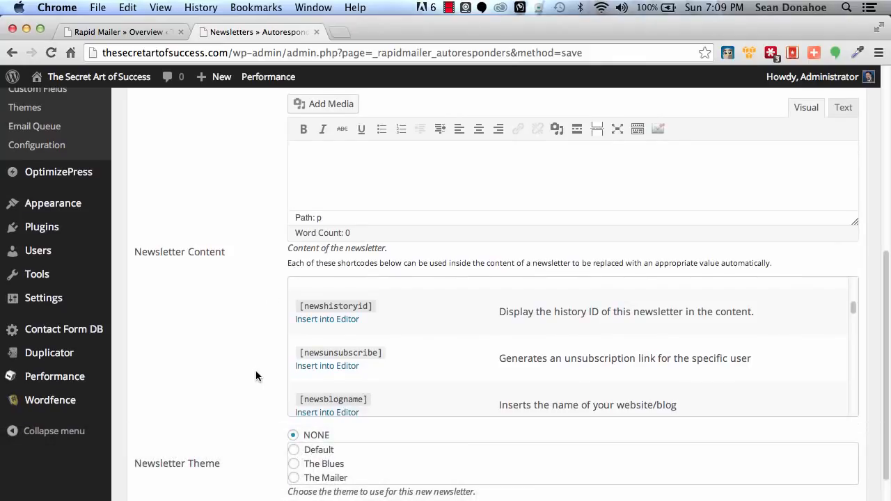
pyautogui.scroll(-5, 250, 373)
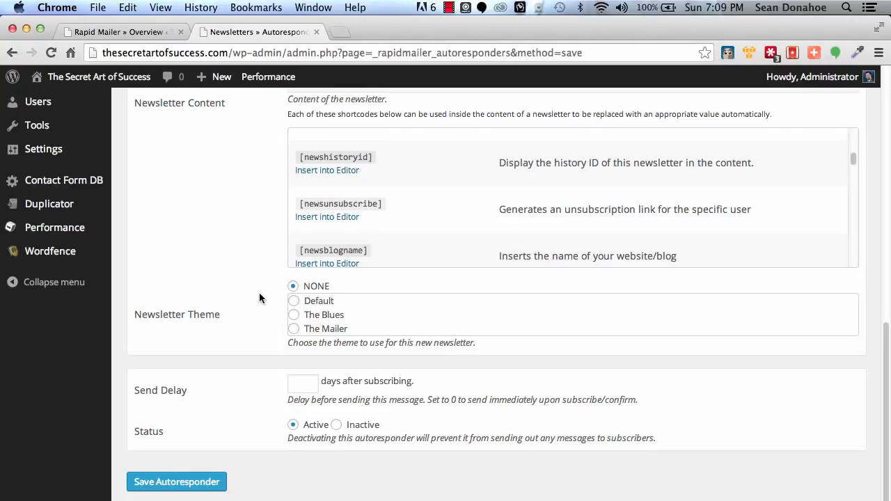
pyautogui.click(310, 388)
pyautogui.write('0')
pyautogui.scroll(15, 175, 319)
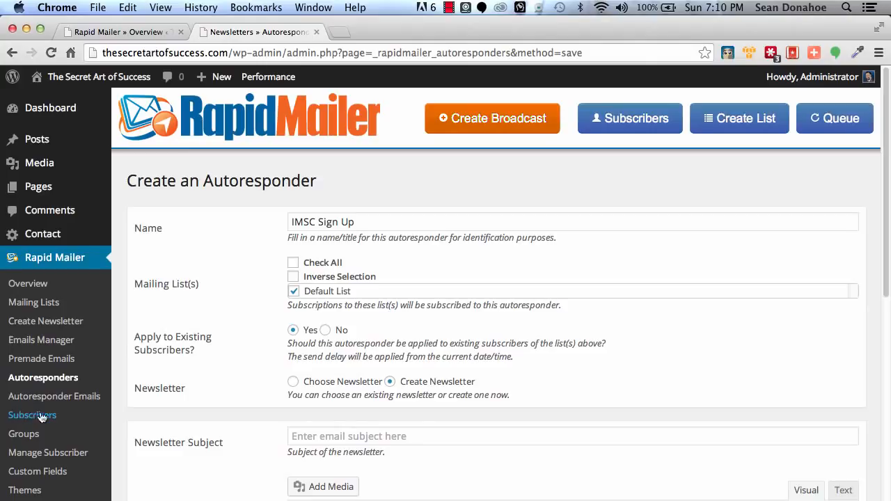
# Go to the subscriber import page, choose emailtest.csv from the Desktop as the import file, and assign it to the Default List
pyautogui.click(78, 451)
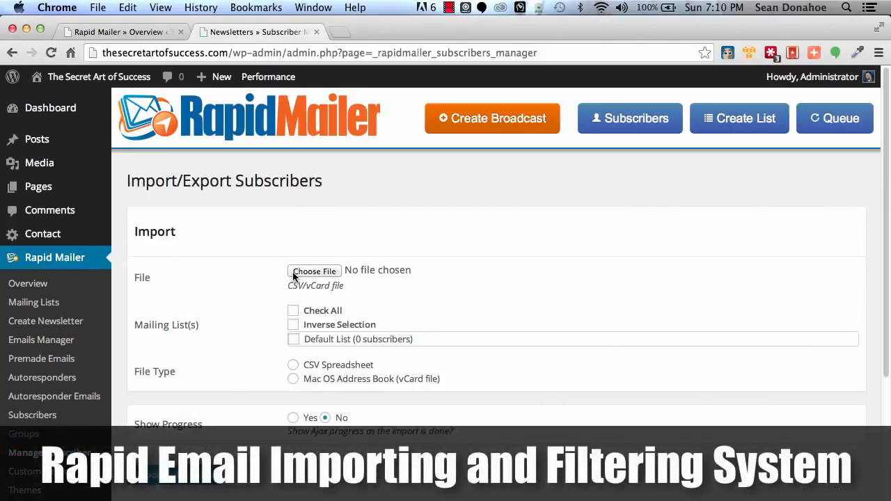
pyautogui.click(299, 273)
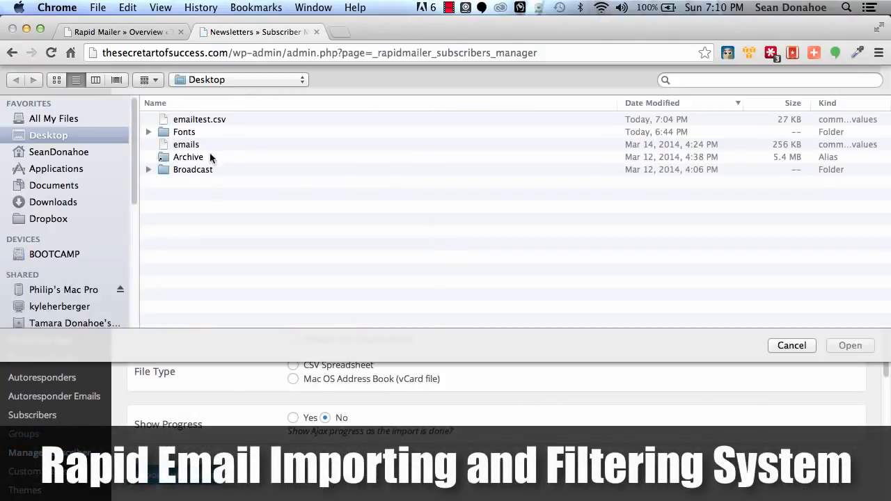
pyautogui.click(204, 119)
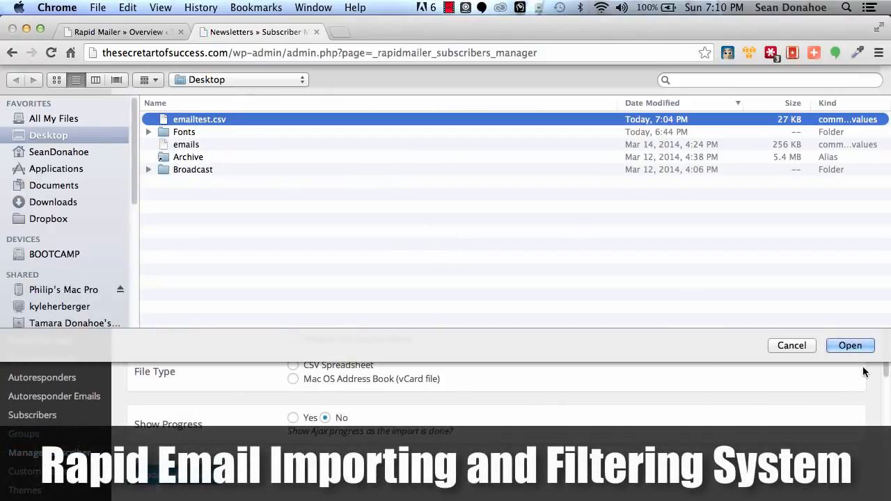
pyautogui.click(849, 346)
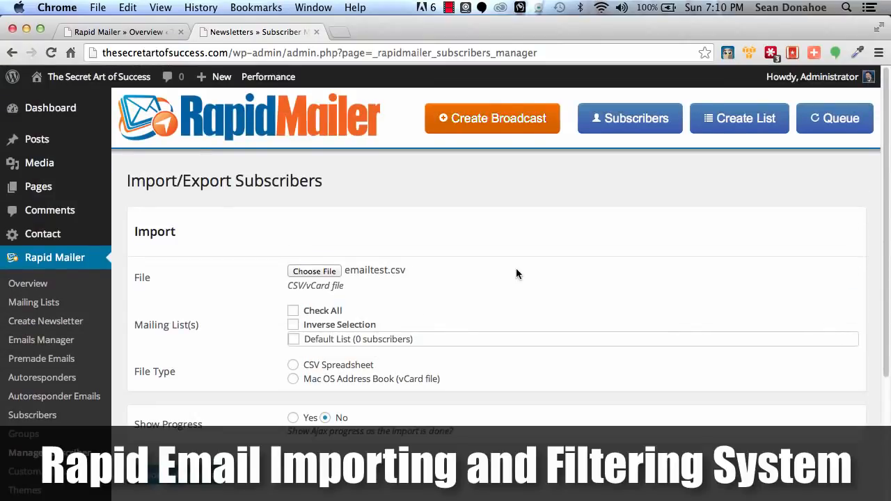
pyautogui.click(315, 344)
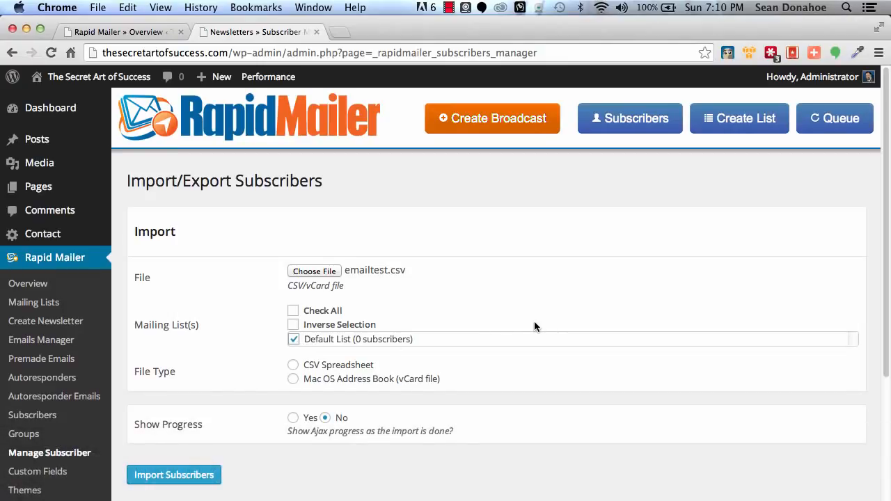
# Set the import file type to CSV Spreadsheet and map the Email Address field to column number 1
pyautogui.scroll(-1, 534, 325)
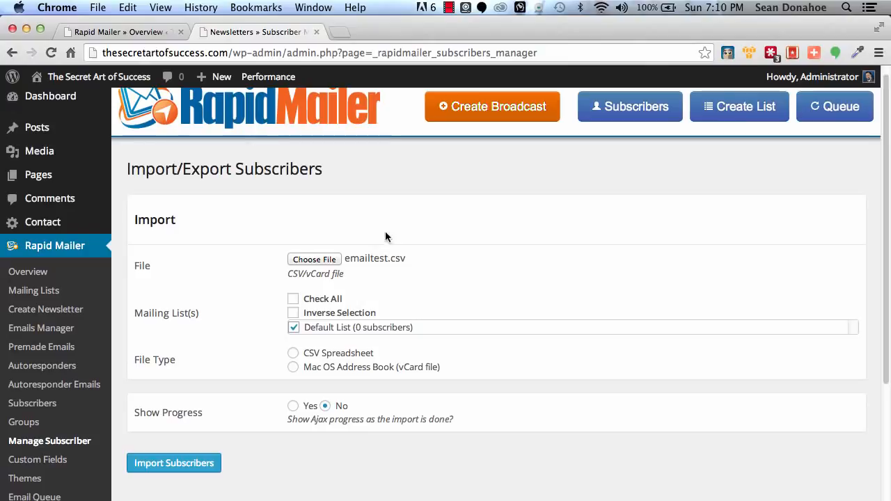
pyautogui.click(292, 354)
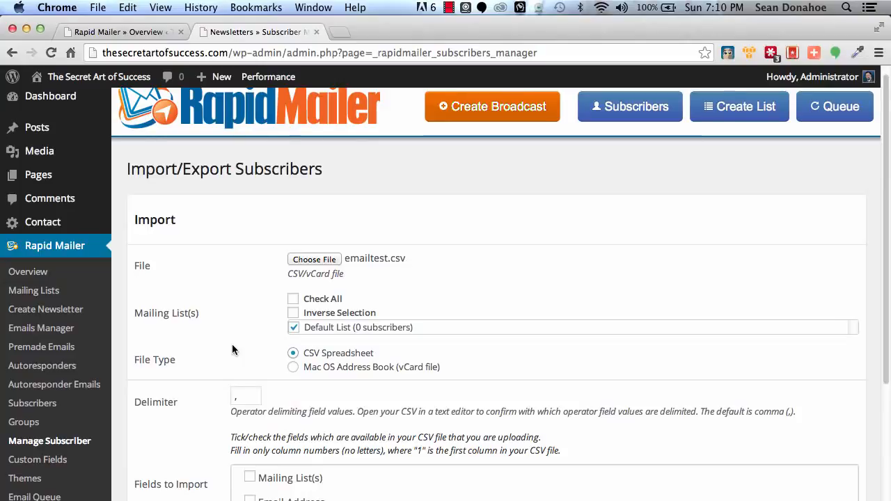
pyautogui.scroll(-5, 232, 346)
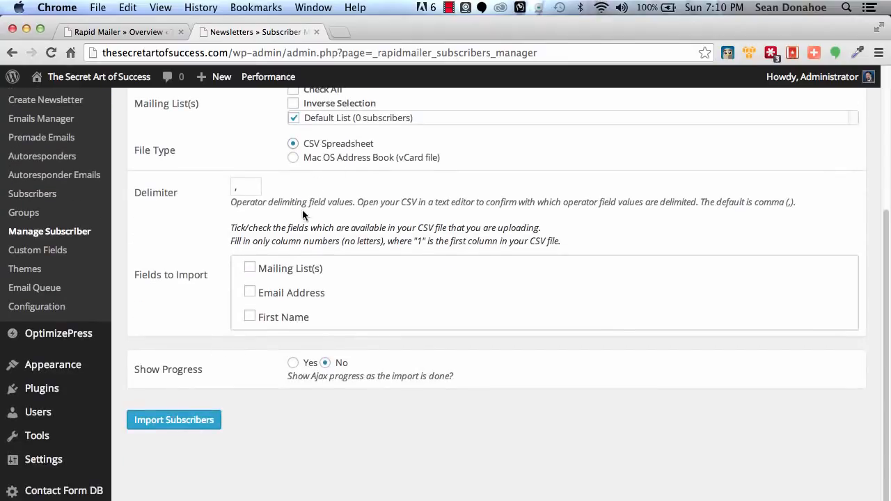
pyautogui.click(249, 291)
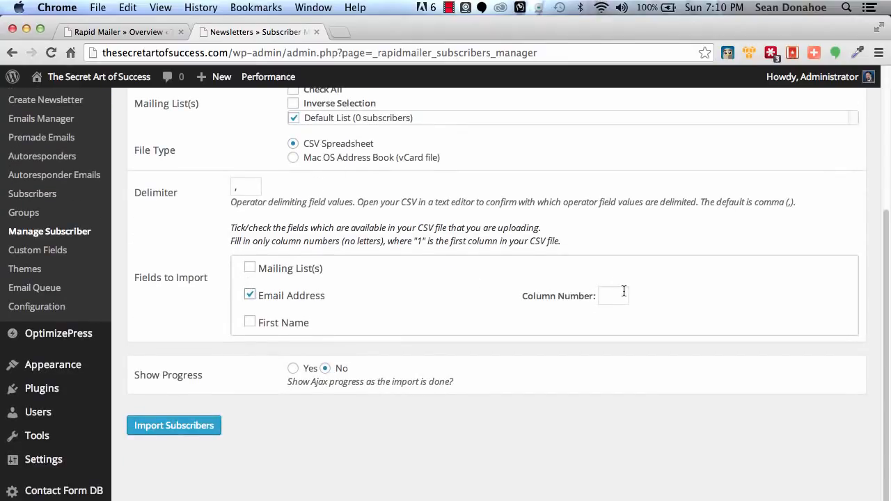
pyautogui.click(702, 296)
# Enable progress display for the import, submit the import form, and start importing the subscribers
pyautogui.click(293, 368)
pyautogui.scroll(5, 220, 359)
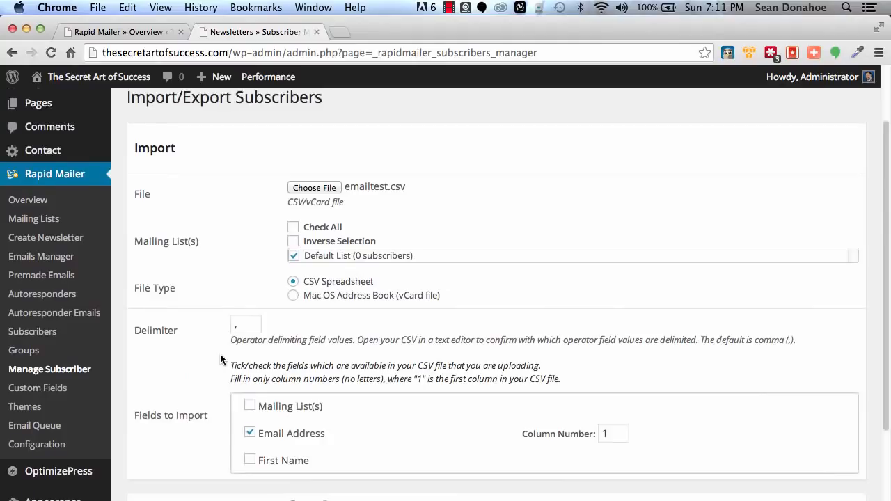
pyautogui.scroll(-7, 220, 359)
pyautogui.click(176, 379)
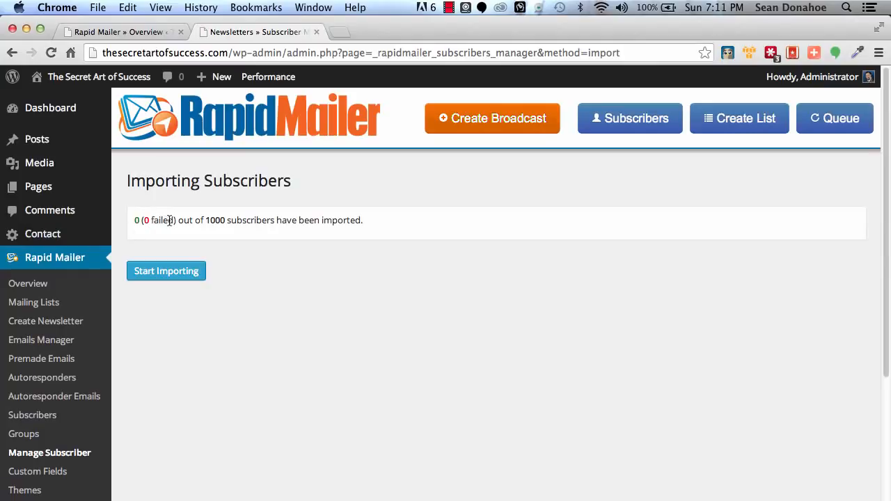
pyautogui.click(165, 270)
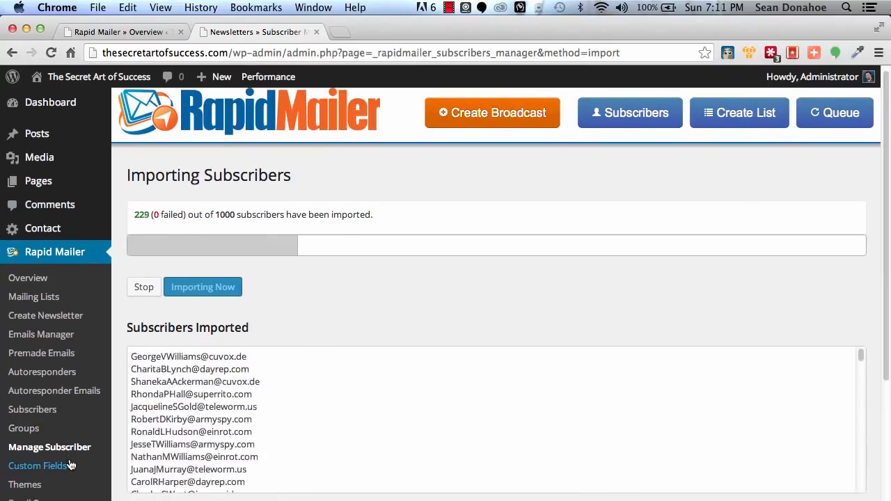
# Open Rapid Mailer's Custom Fields page in a new browser tab and switch to it while the import runs
pyautogui.scroll(-3, 70, 463)
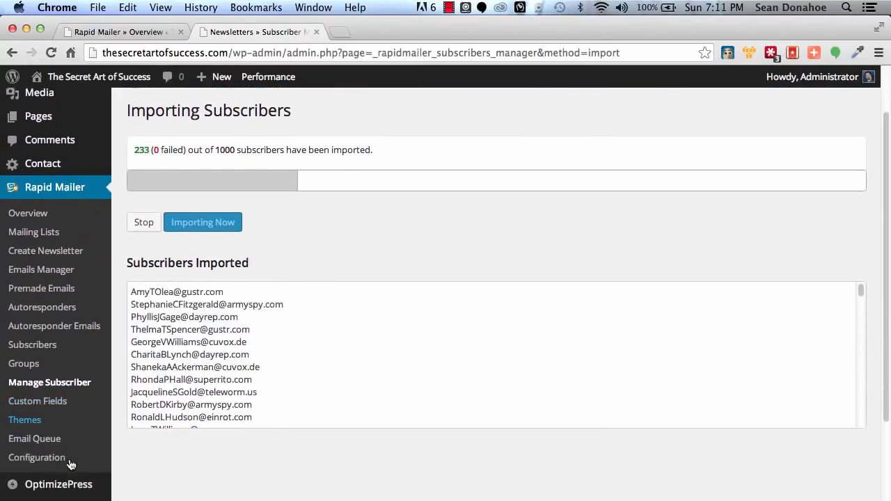
pyautogui.rightClick(15, 402)
pyautogui.click(103, 387)
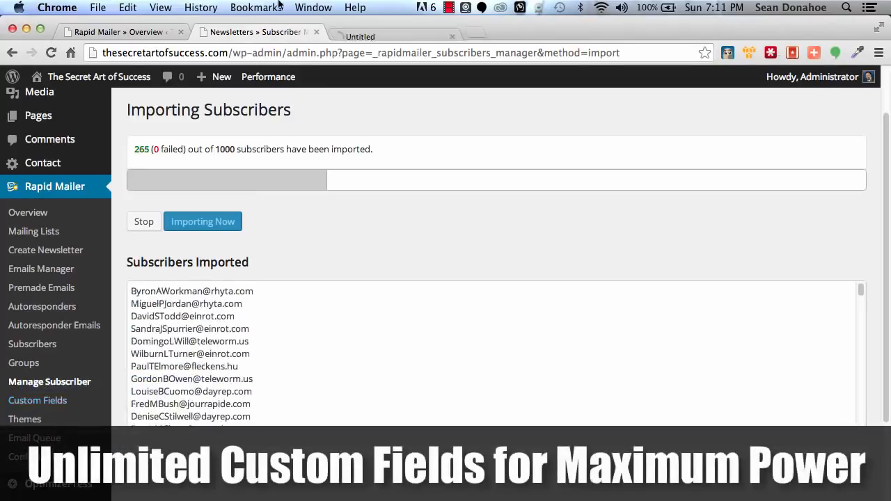
pyautogui.click(406, 30)
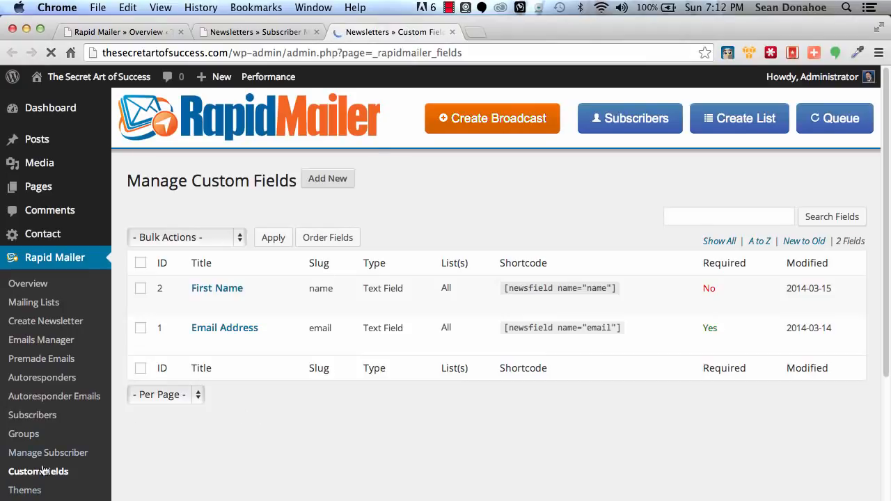
# Start a new newsletter theme and examine the Paste HTML Code, Upload an Zip Package and Upload an HTML File theme types
pyautogui.click(17, 492)
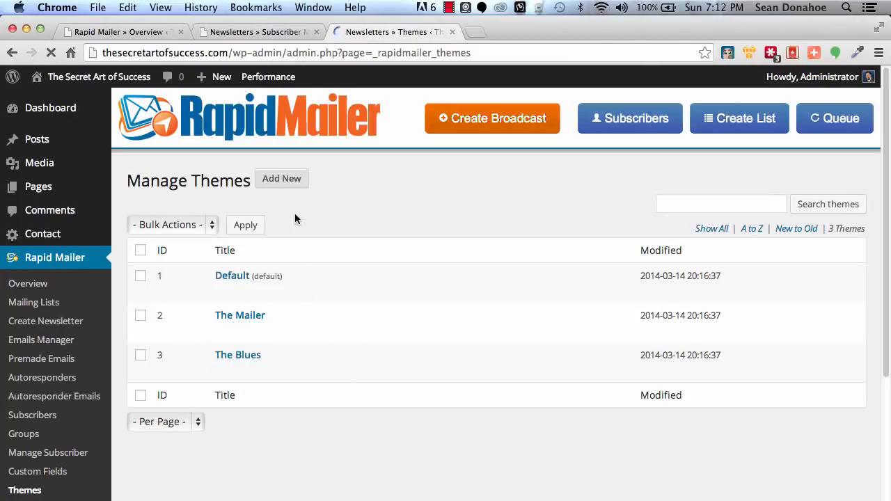
pyautogui.click(288, 179)
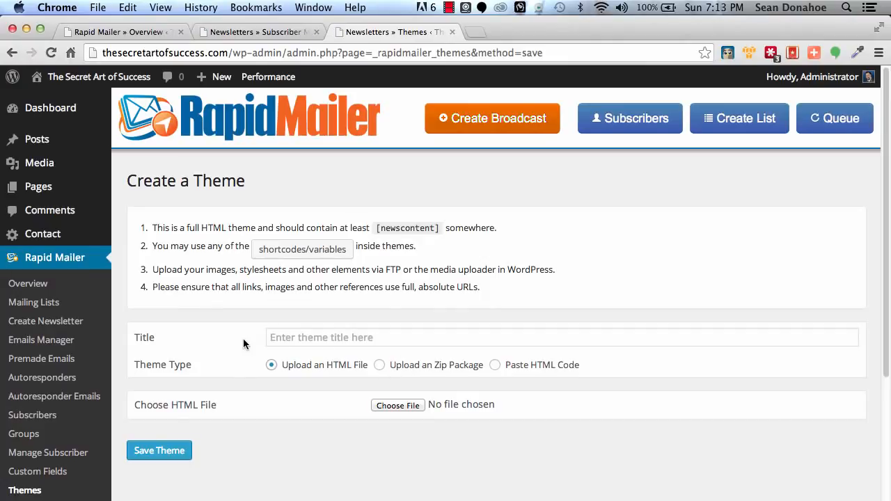
pyautogui.click(531, 368)
pyautogui.scroll(-2, 364, 483)
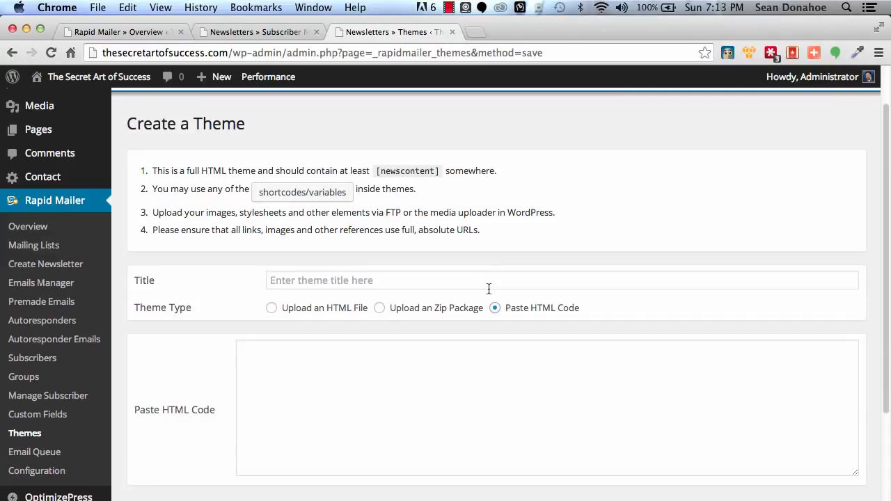
pyautogui.scroll(-1, 593, 421)
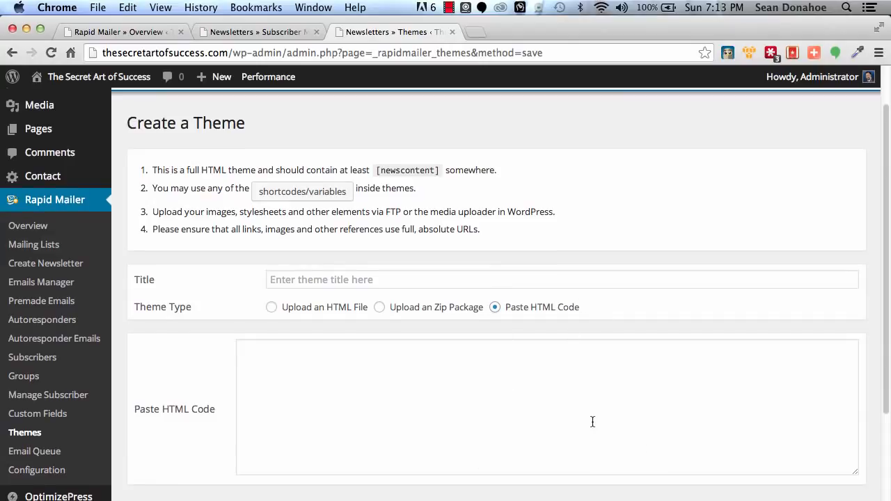
pyautogui.click(378, 308)
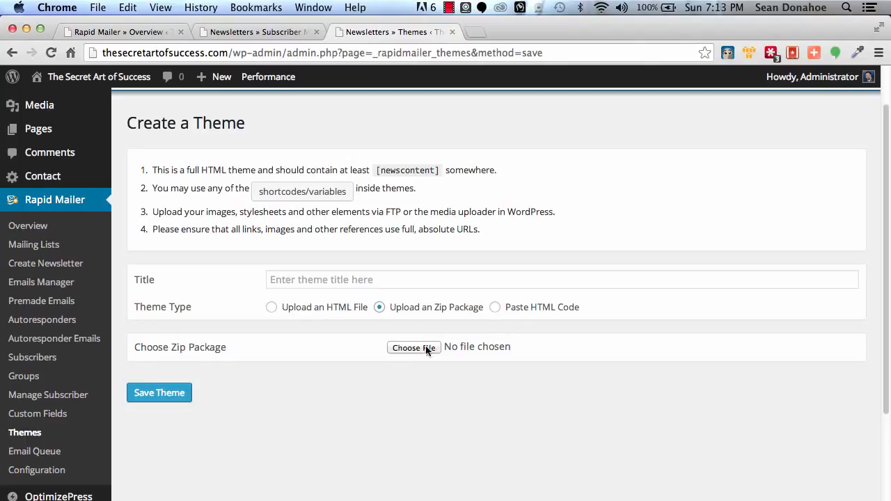
pyautogui.click(279, 310)
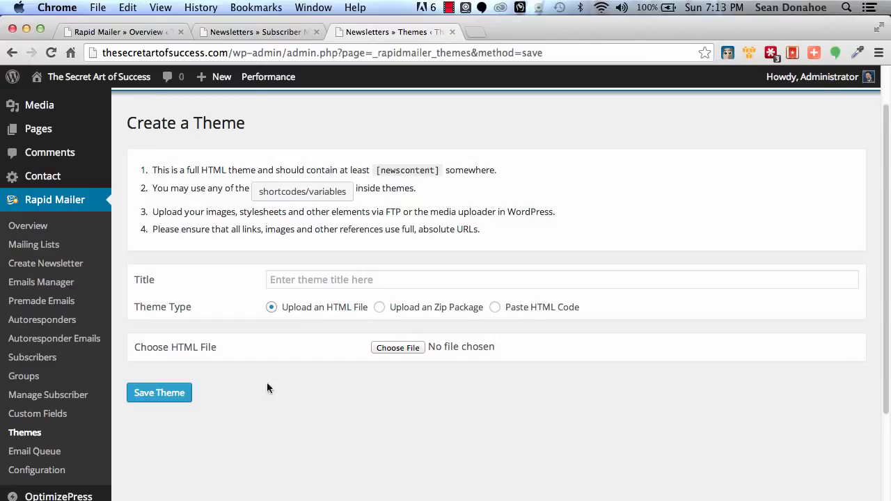
# Open the Email Queue page and examine its schedule details, especially the number of emails sent per schedule interval
pyautogui.click(50, 454)
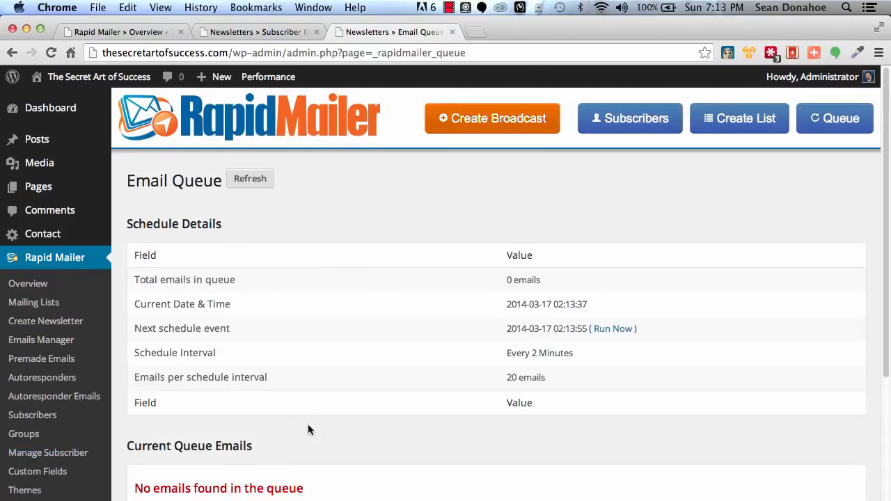
pyautogui.scroll(-3, 306, 431)
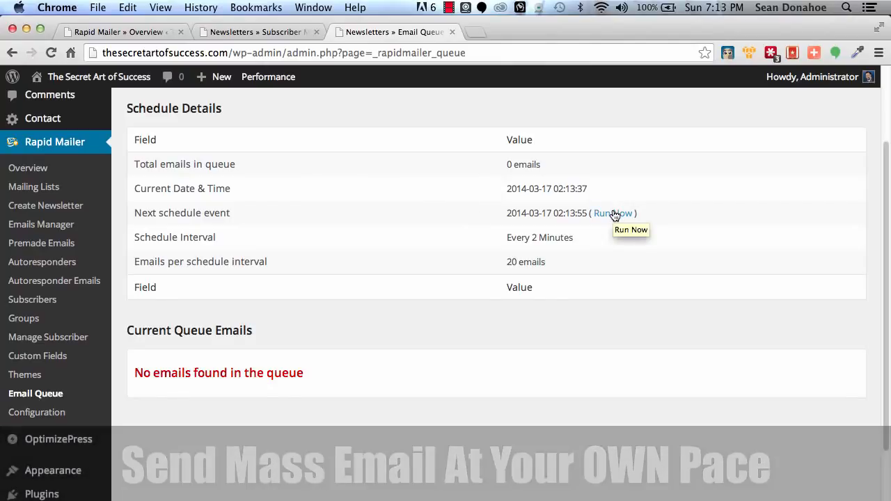
pyautogui.moveTo(508, 261); pyautogui.dragTo(548, 261)
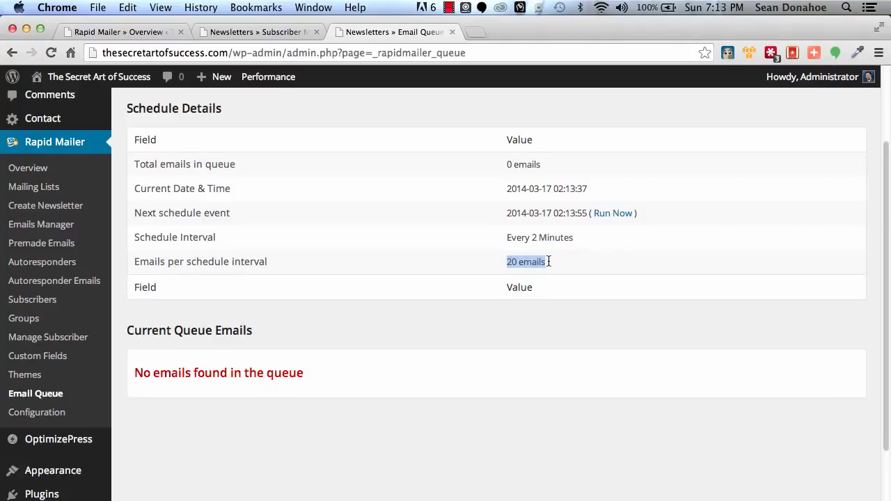
pyautogui.click(540, 262)
# Open Rapid Mailer's Configuration page and examine the General Mail Settings, including the sender details, server type and mail type options
pyautogui.click(29, 415)
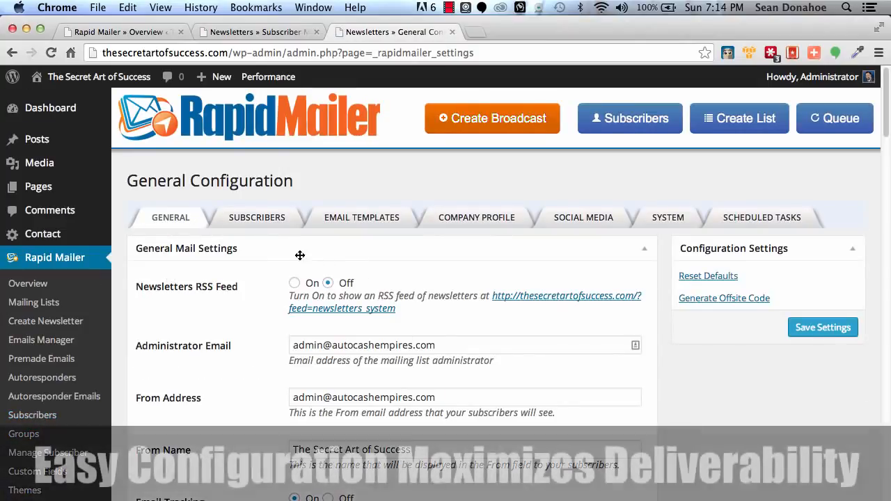
pyautogui.scroll(-2, 245, 345)
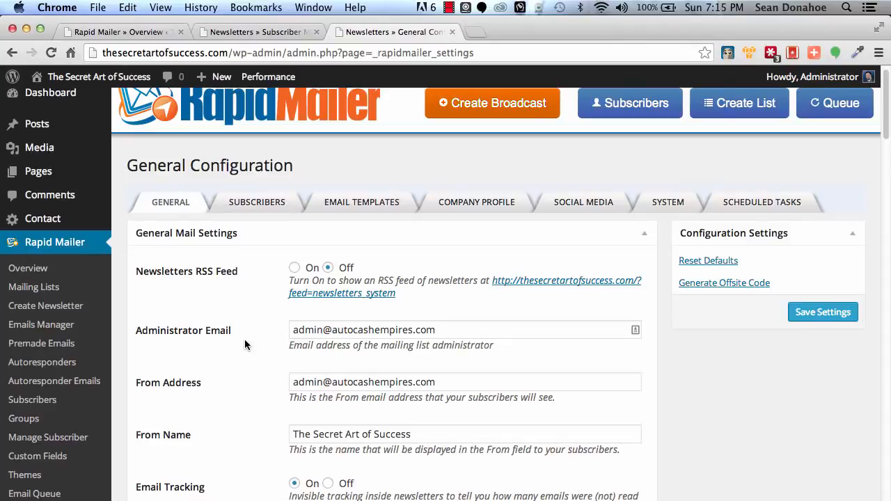
pyautogui.scroll(1, 244, 339)
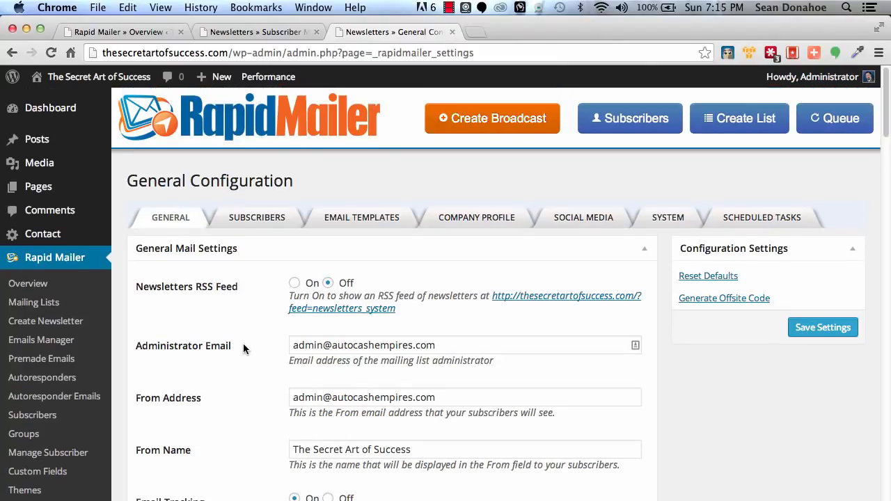
pyautogui.scroll(-10, 243, 343)
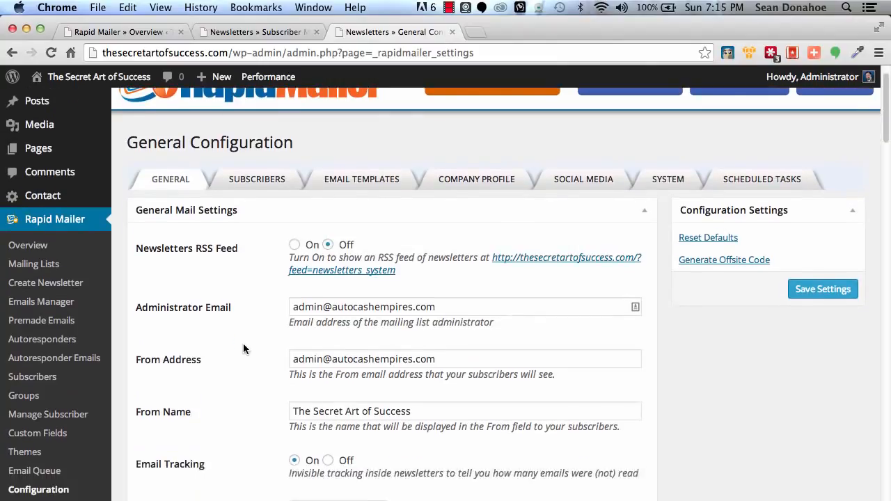
pyautogui.scroll(-4, 243, 348)
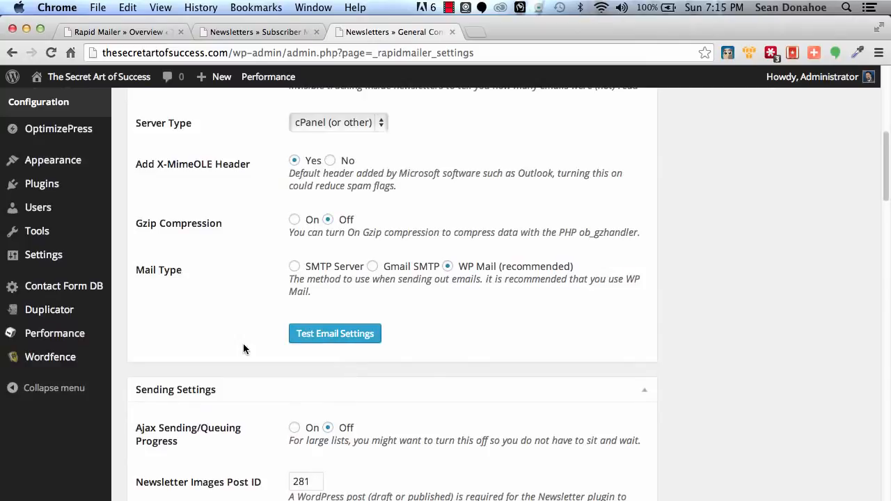
# Try the Gmail SMTP and WP Mail options and set the Mail Type to SMTP Server
pyautogui.click(400, 269)
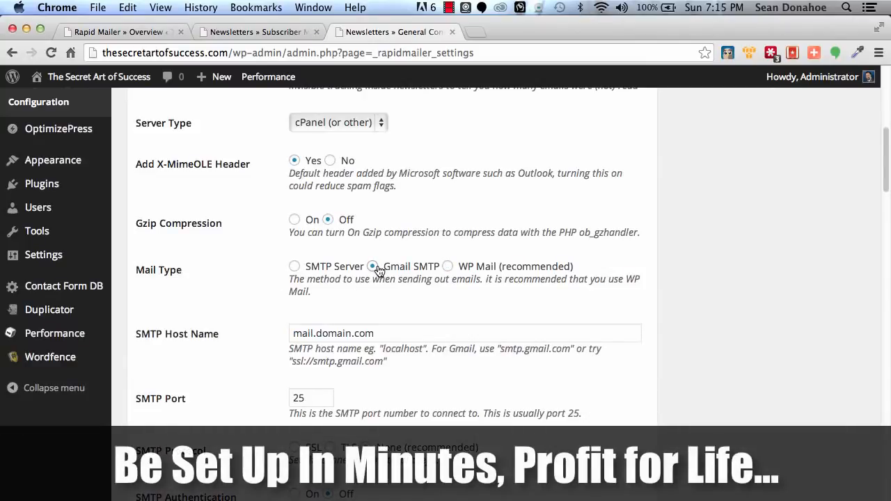
pyautogui.click(448, 267)
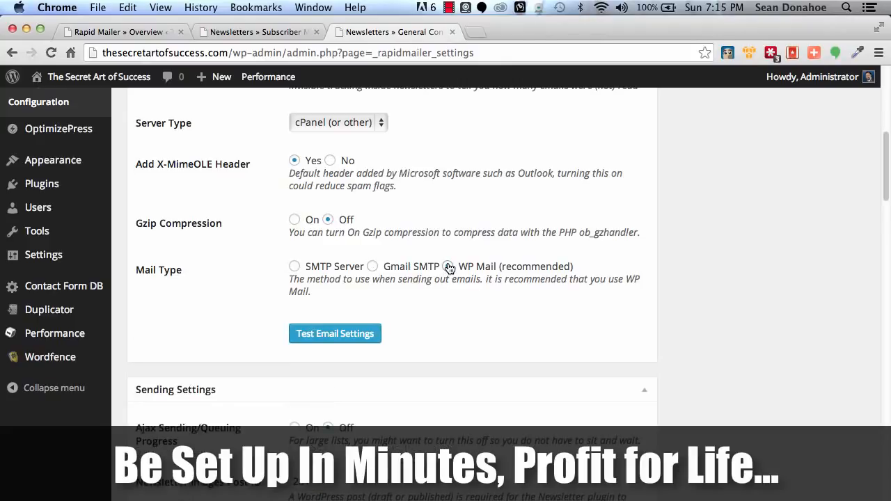
pyautogui.click(294, 267)
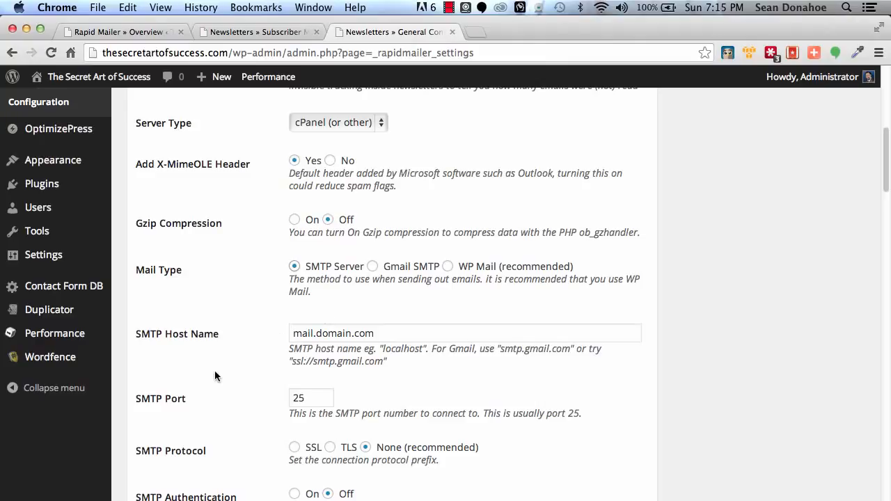
# Examine the Sending Settings, Default Subscription Form Settings, Post Publishing Configuration and Email Scheduling sections of the general configuration
pyautogui.scroll(-5, 214, 374)
pyautogui.scroll(-9, 215, 376)
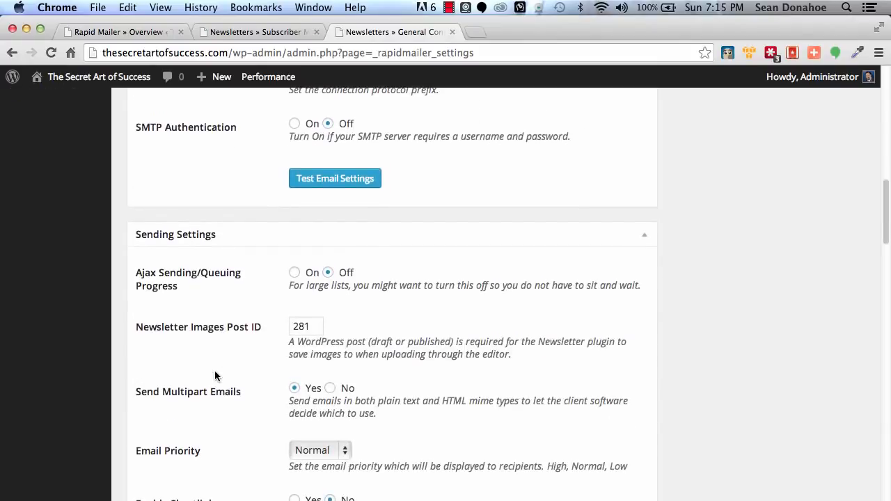
pyautogui.scroll(-15, 214, 376)
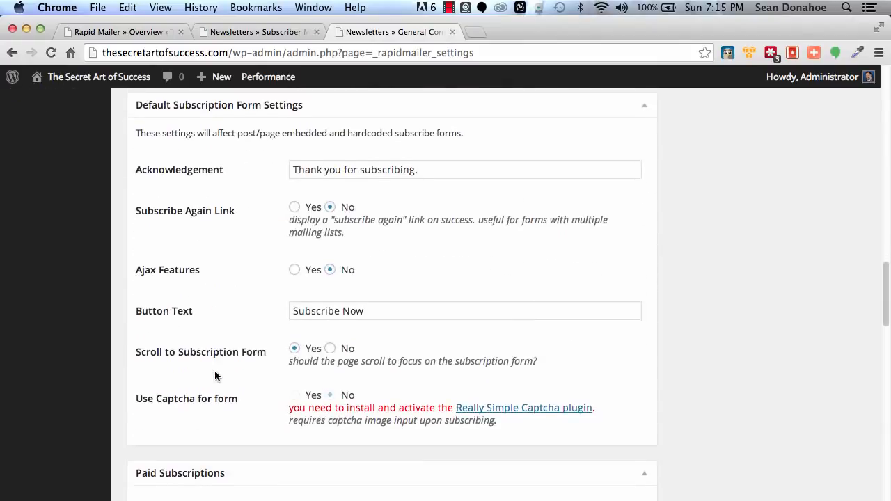
pyautogui.scroll(-7, 215, 372)
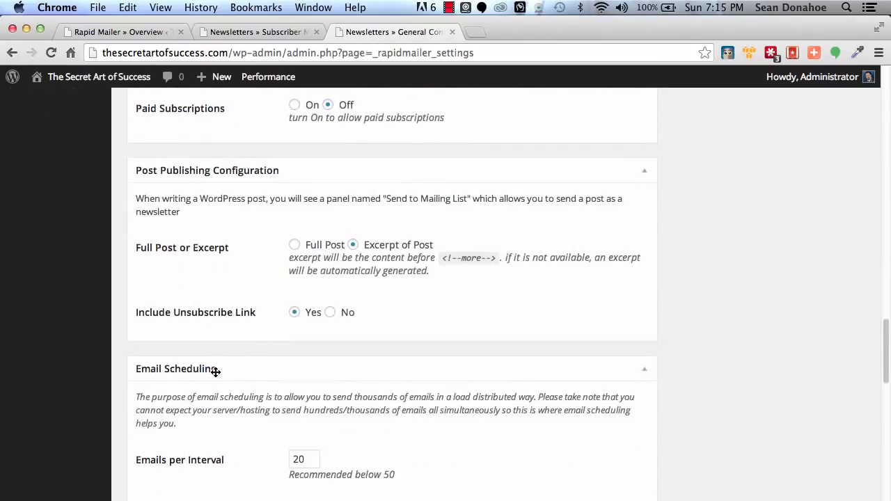
pyautogui.scroll(20, 214, 372)
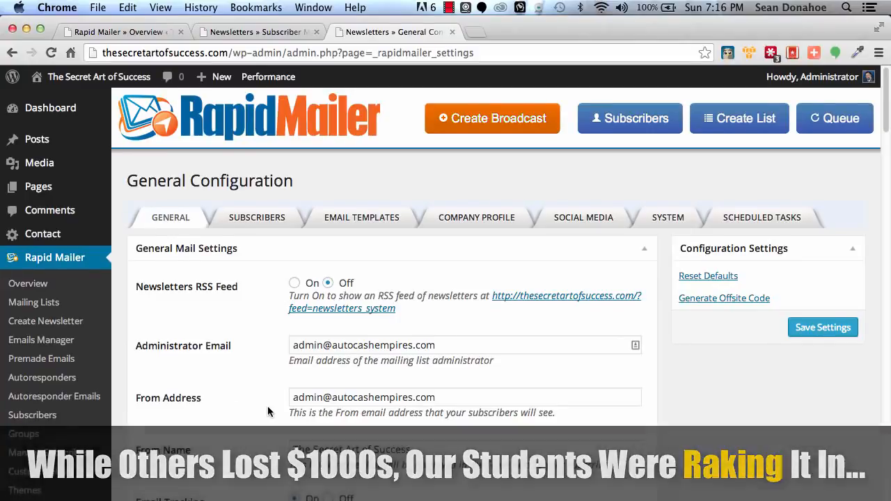
# Turn on Paid Subscriptions, examine its currency, payment method and PayPal options, and turn it off again
pyautogui.scroll(-15, 267, 405)
pyautogui.scroll(-10, 268, 407)
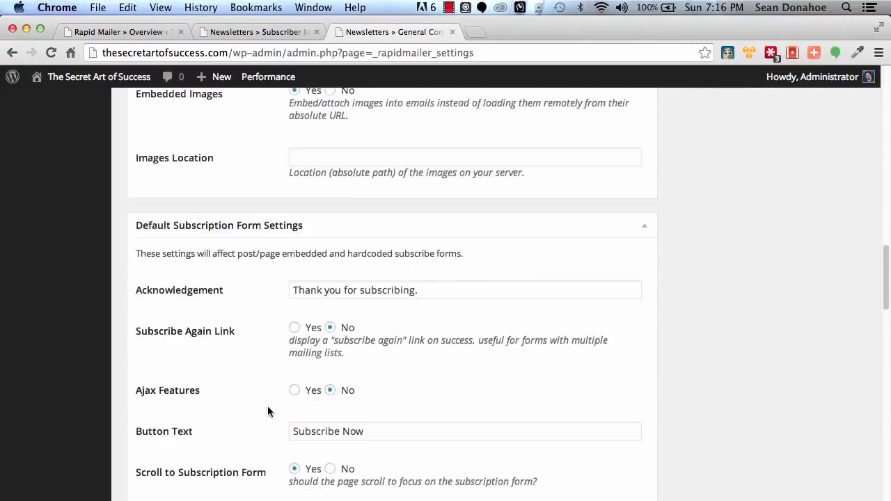
pyautogui.scroll(-4, 268, 407)
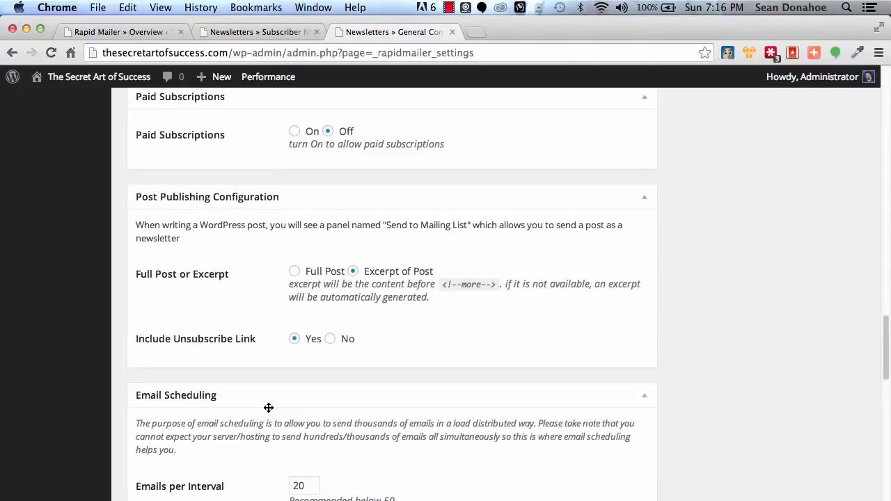
pyautogui.scroll(2, 268, 406)
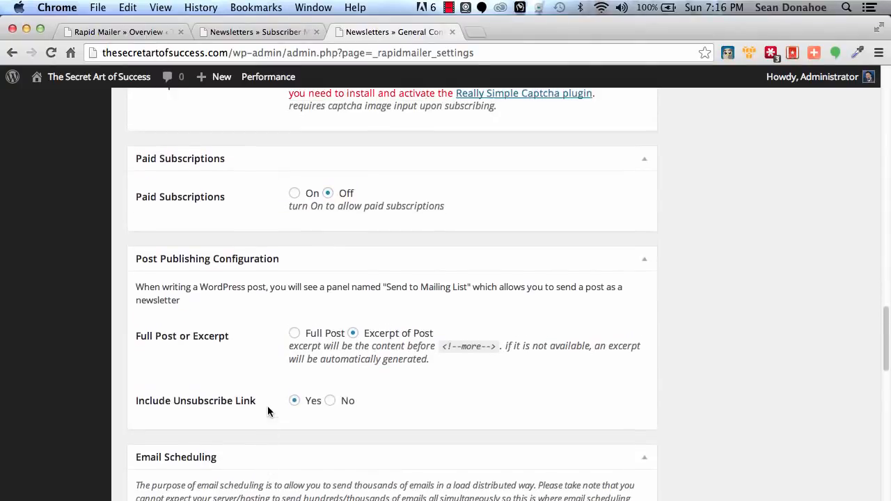
pyautogui.click(294, 195)
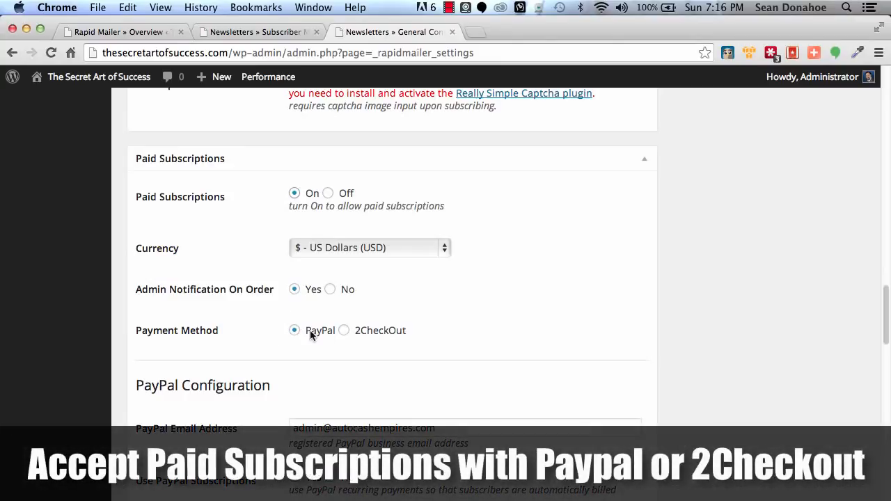
pyautogui.scroll(-2, 229, 360)
pyautogui.scroll(-2, 229, 362)
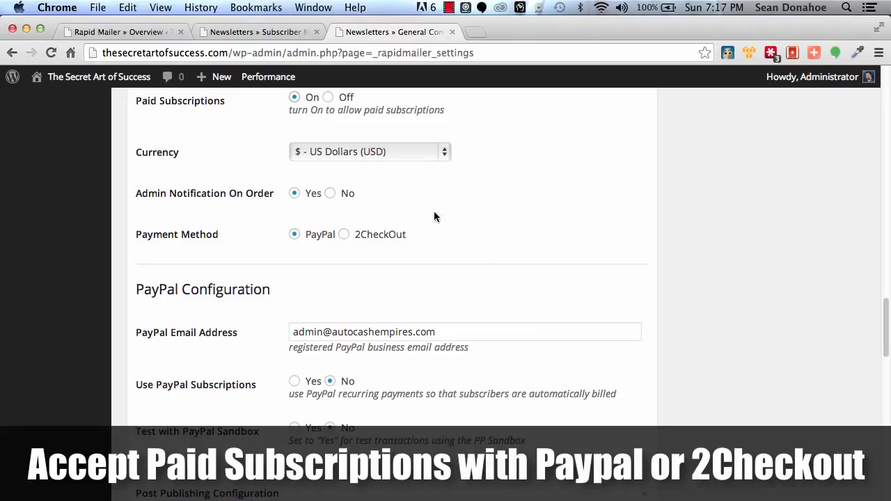
pyautogui.scroll(1, 448, 268)
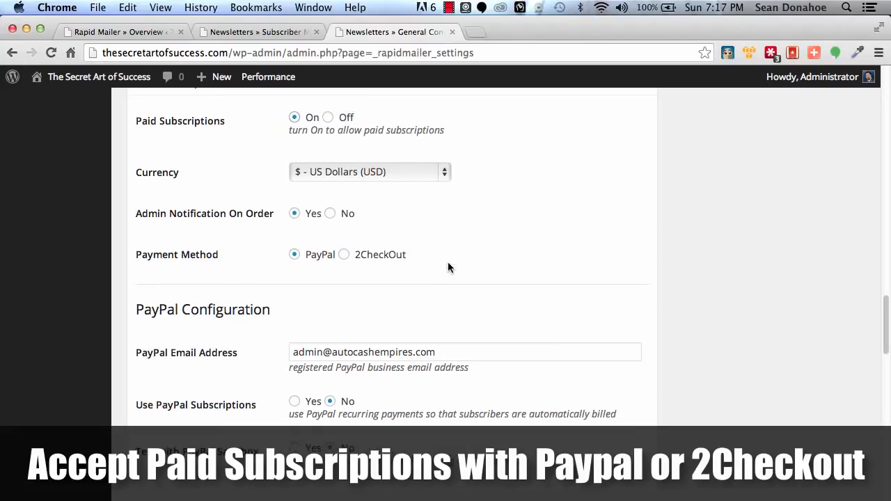
pyautogui.click(329, 118)
pyautogui.scroll(-10, 133, 405)
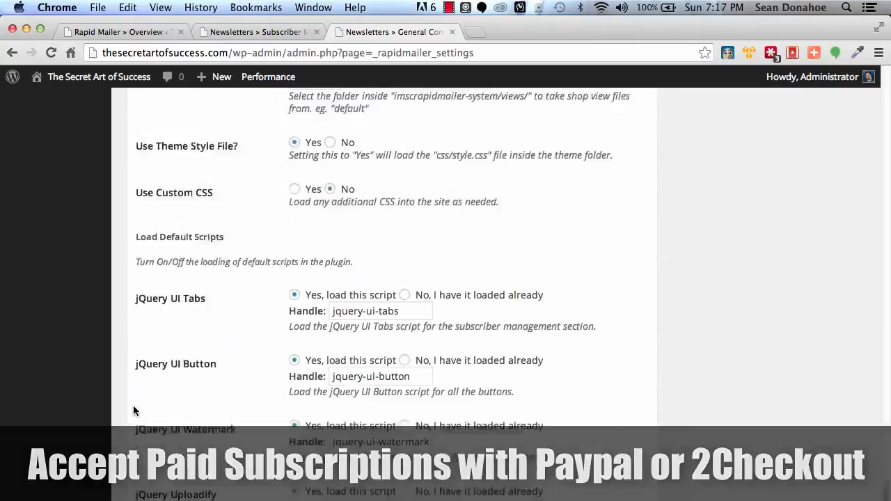
pyautogui.scroll(10, 133, 405)
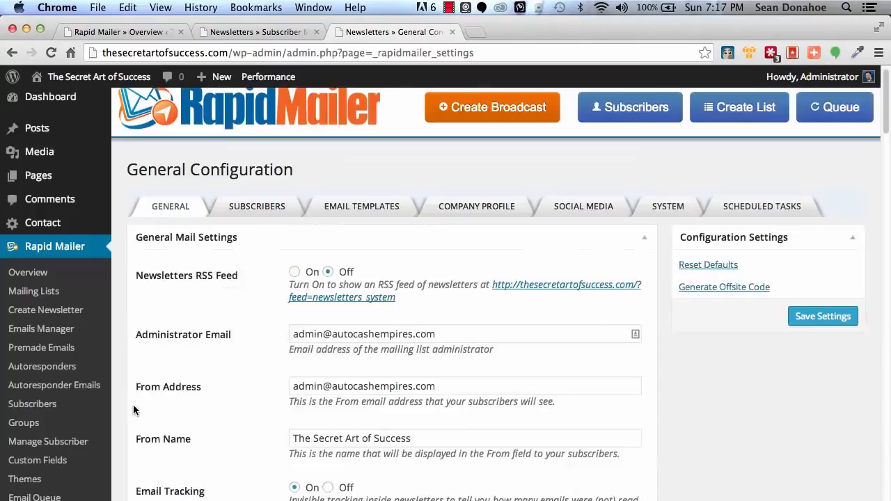